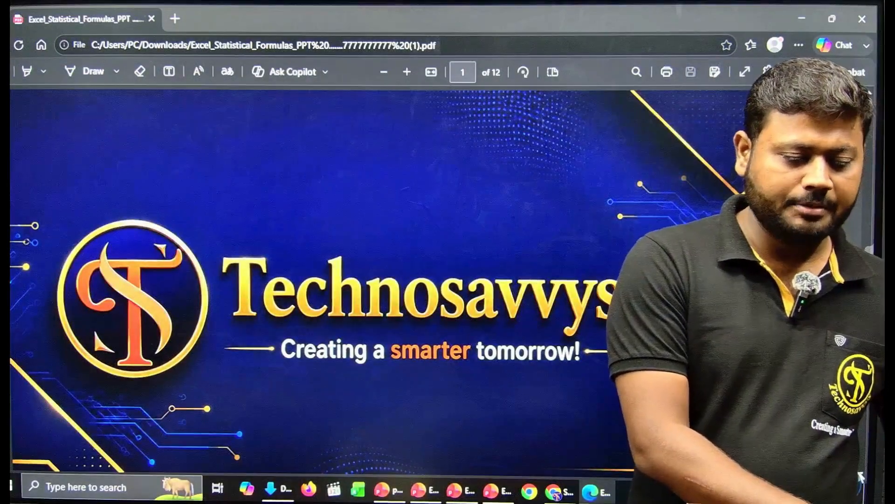
# Step: Scroll the formulas PDF from the title slide to page 2, which lists MEDIAN() through RANK.EQ()
pyautogui.scroll(-1, 428, 255)
pyautogui.scroll(-8, 862, 477)
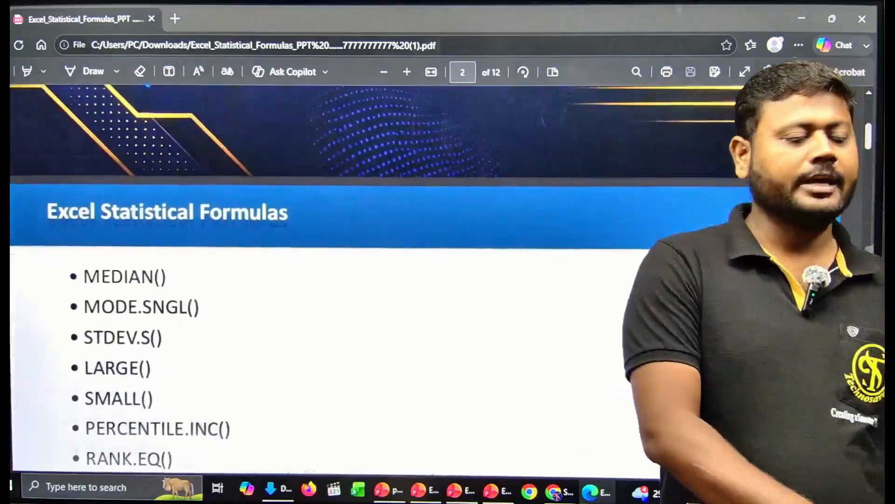
pyautogui.scroll(-1, 862, 477)
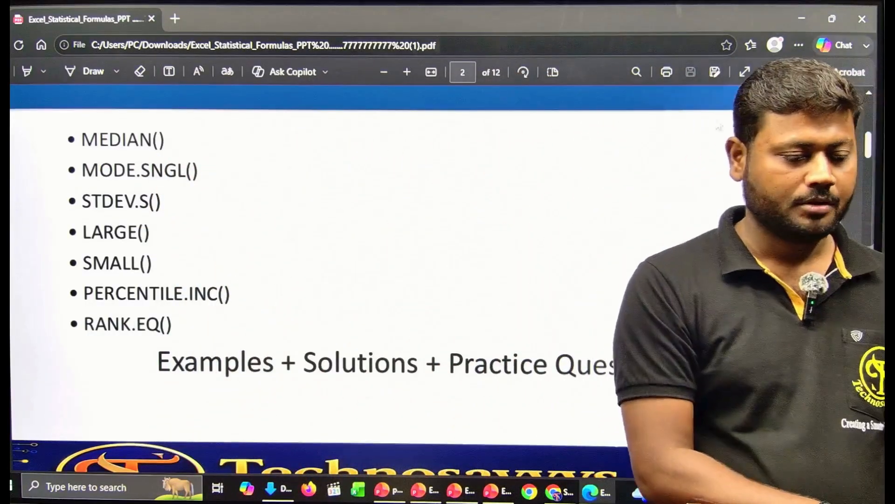
# Step: Restore the PDF window, launch Excel beside it, and make the Excel window wider and taller
pyautogui.click(832, 9)
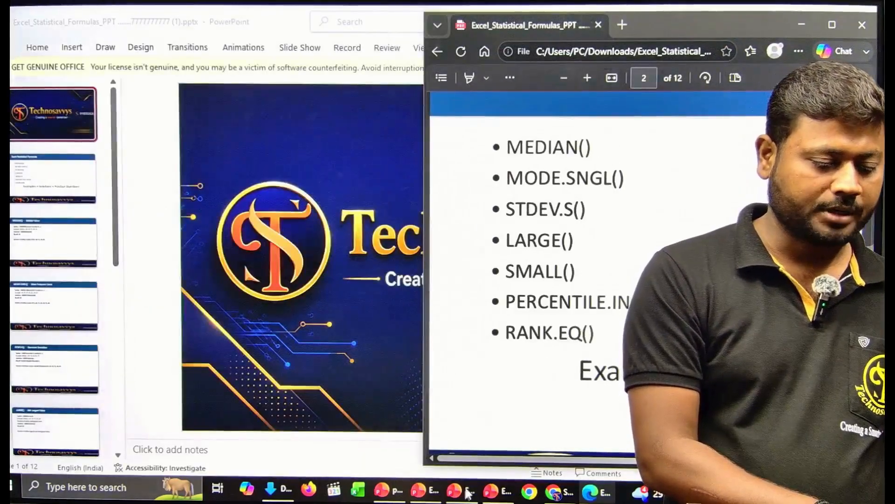
pyautogui.click(359, 490)
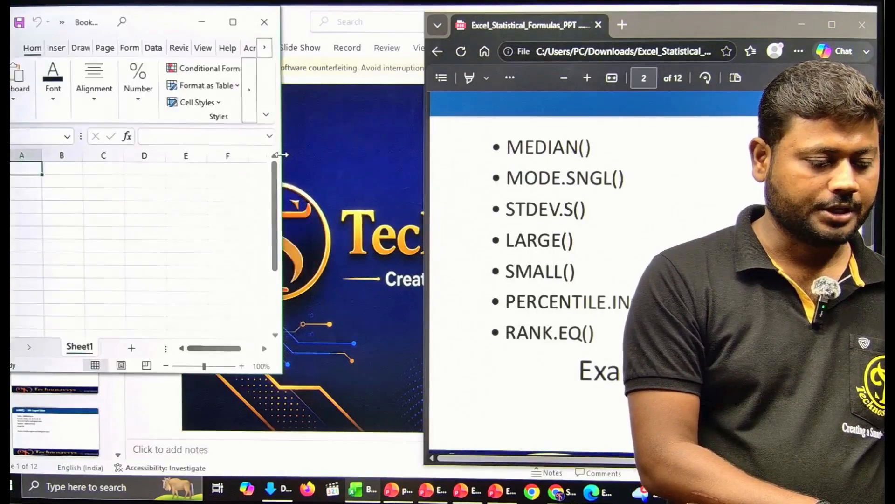
pyautogui.moveTo(345, 160); pyautogui.dragTo(430, 167)
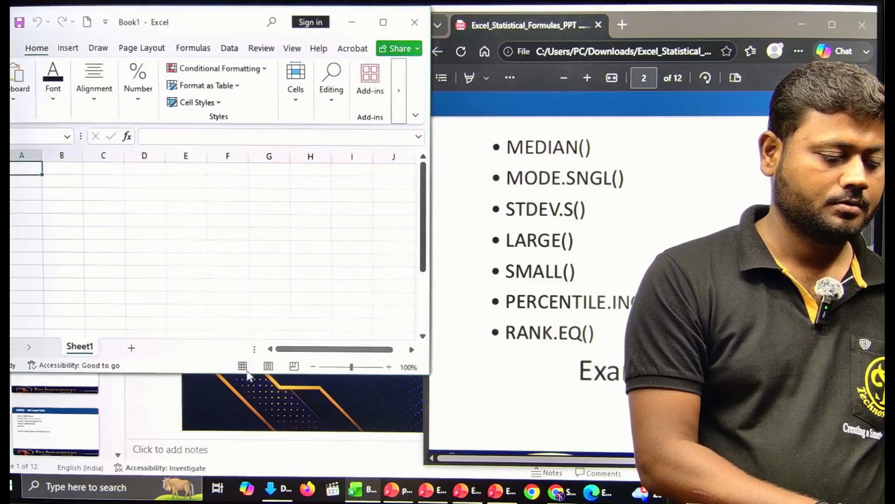
pyautogui.moveTo(246, 375); pyautogui.dragTo(247, 474)
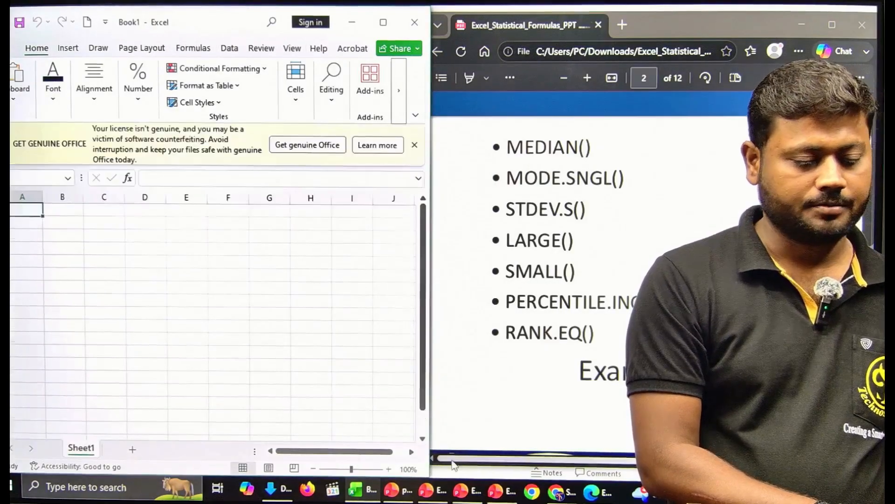
# Step: Zoom the Excel sheet to 150% and set the PDF zoom to 67%
pyautogui.click(389, 468)
pyautogui.click(388, 468)
pyautogui.click(389, 469)
pyautogui.click(389, 468)
pyautogui.click(389, 469)
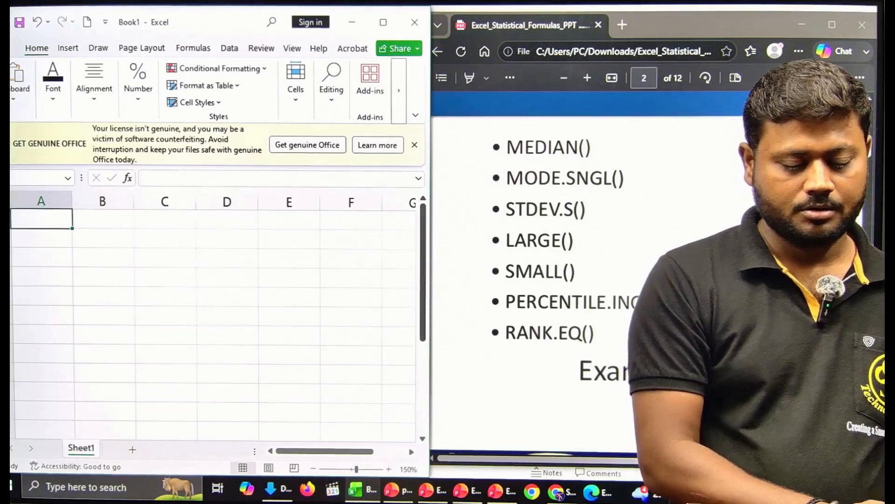
pyautogui.hotkey('alt', 'Tab')
pyautogui.hotkey('ctrl', '-')
pyautogui.hotkey('ctrl', '-')
pyautogui.hotkey('ctrl', '-')
pyautogui.hotkey('ctrl', '-')
pyautogui.hotkey('ctrl', '-')
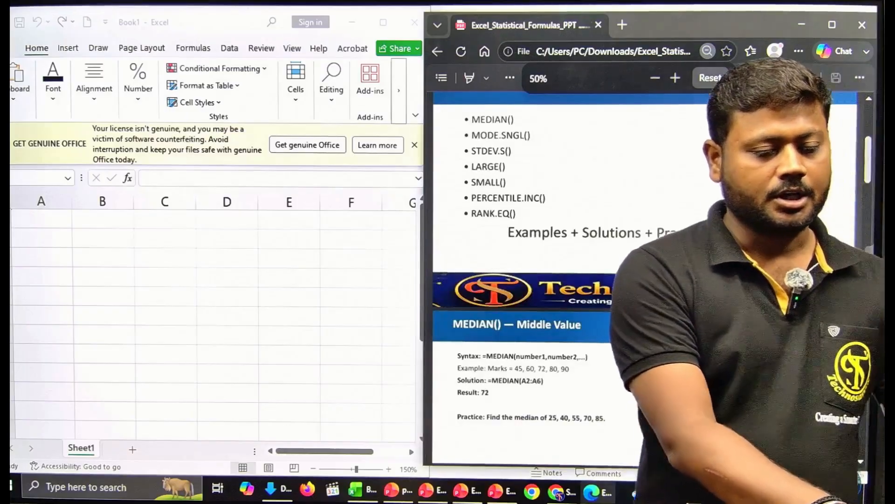
pyautogui.hotkey('ctrl', '+')
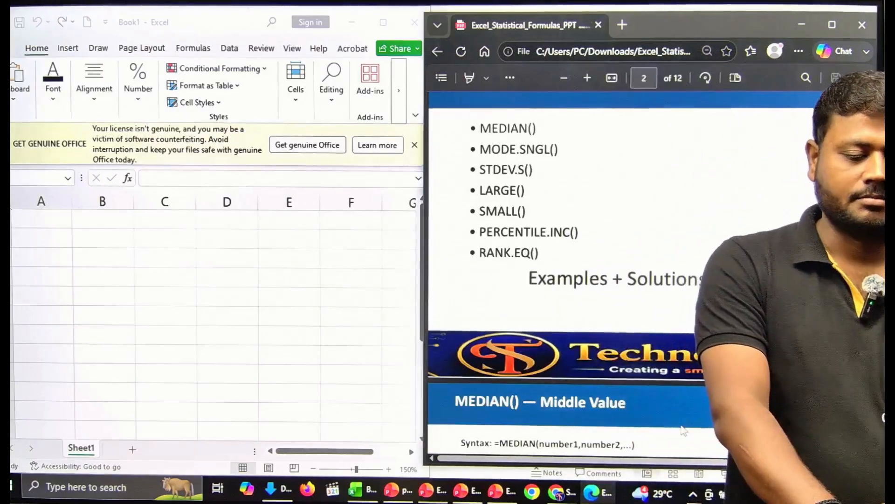
# Step: Scroll the PDF to page 3, the MEDIAN() slide where marks 45–90 give 72
pyautogui.scroll(-1, 684, 430)
pyautogui.scroll(-4, 690, 415)
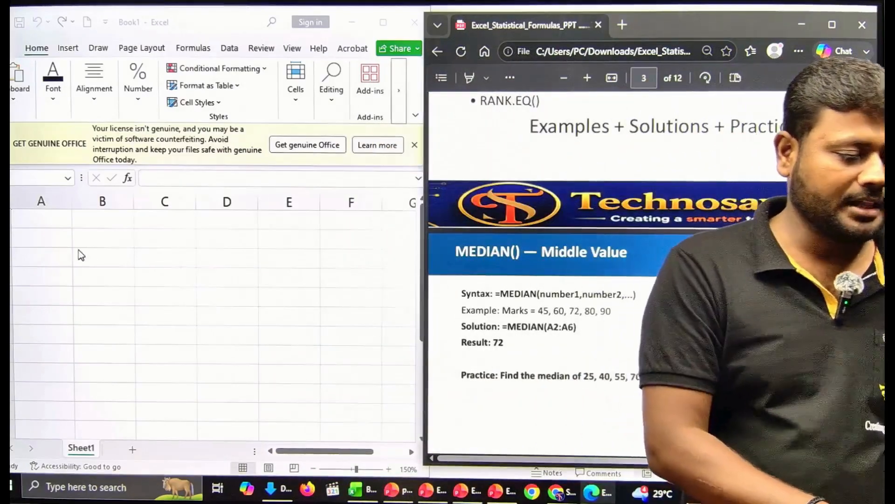
# Step: Enter marks 45, 60, 72, 80, 90 in B2:F2 and add a MEDIAN formula returning 72
pyautogui.click(77, 250)
pyautogui.click(92, 245)
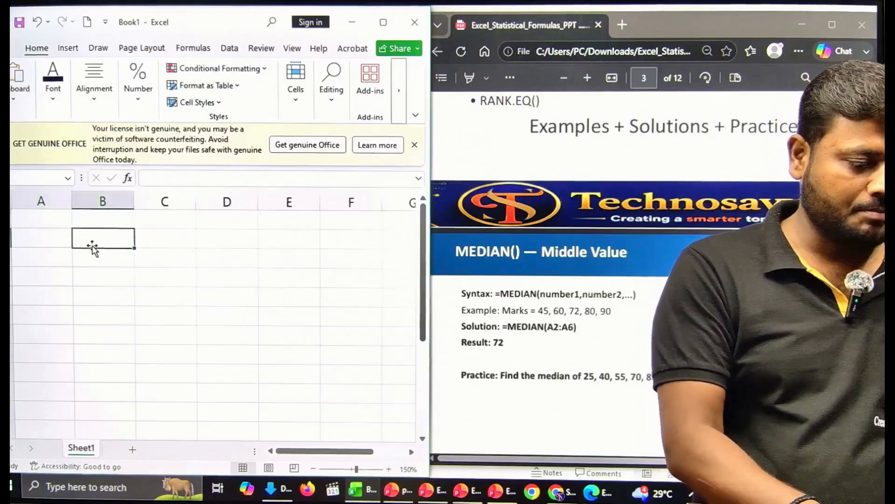
pyautogui.write('45')
pyautogui.press('Tab')
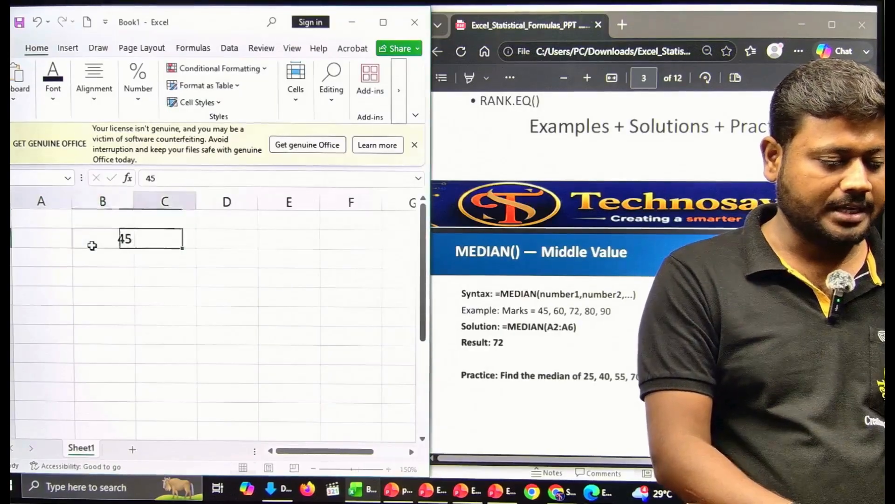
pyautogui.write('60')
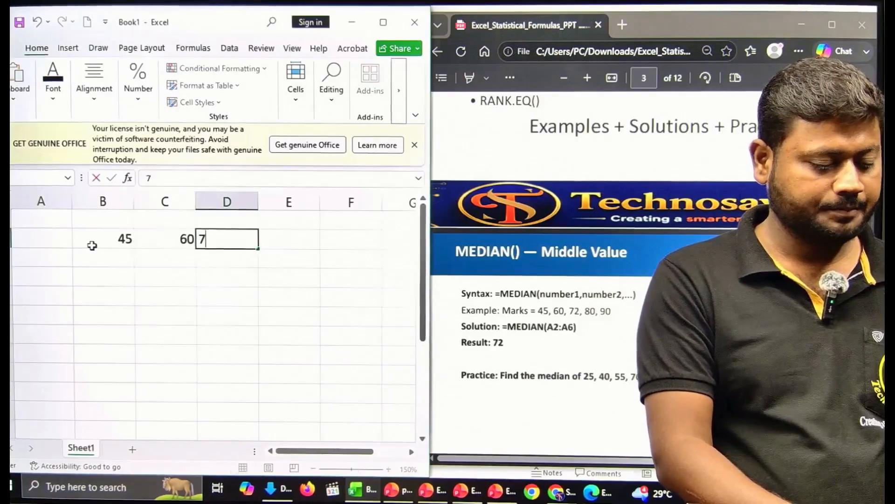
pyautogui.write('72')
pyautogui.press('Tab')
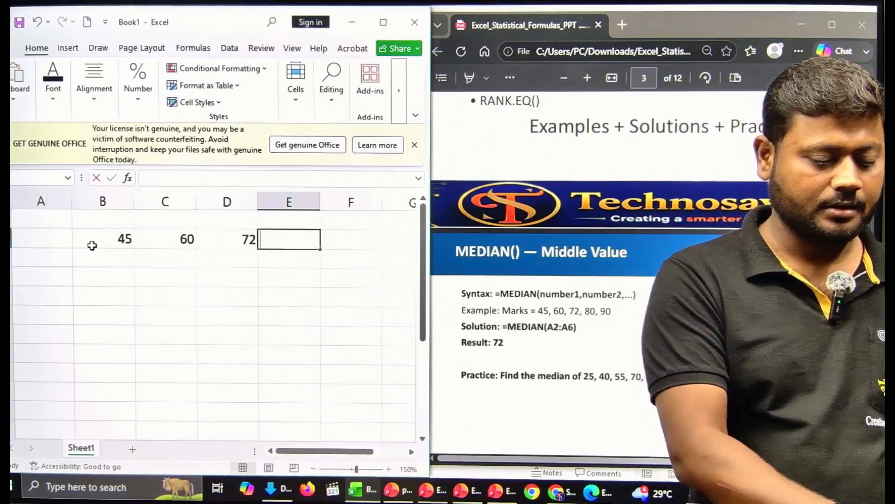
pyautogui.write('80')
pyautogui.press('Tab')
pyautogui.write('90')
pyautogui.press('Return')
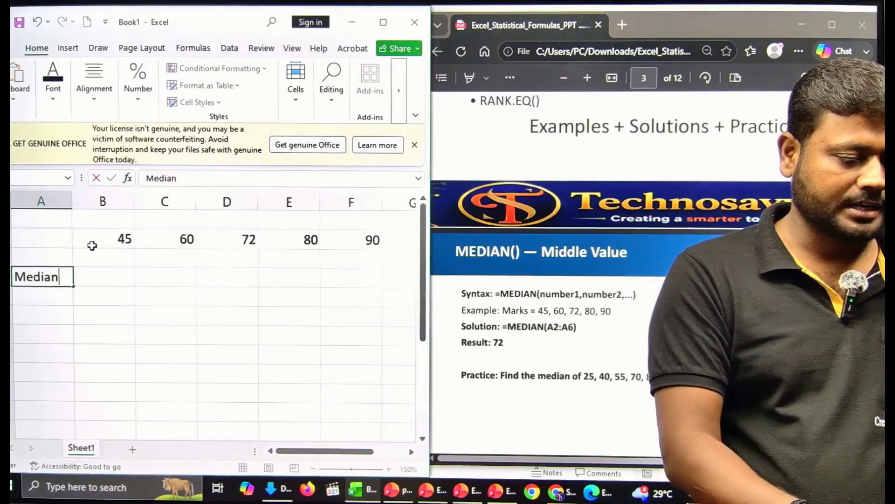
pyautogui.write('=med')
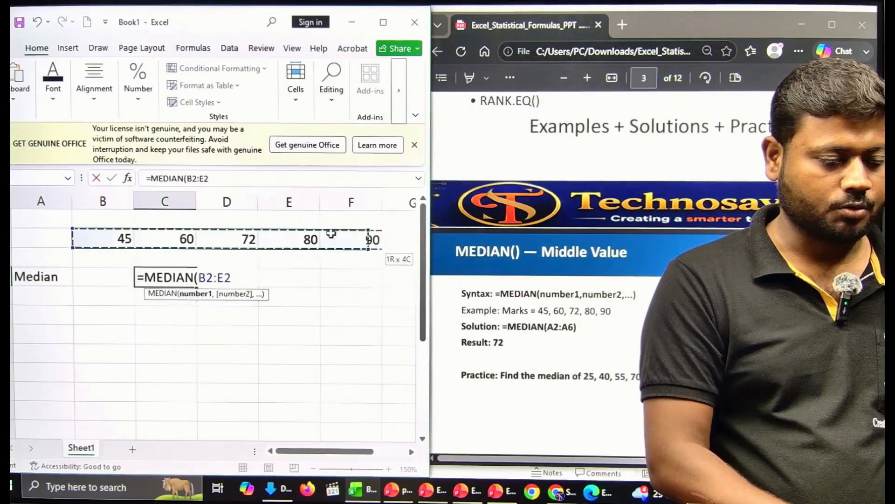
pyautogui.press('Return')
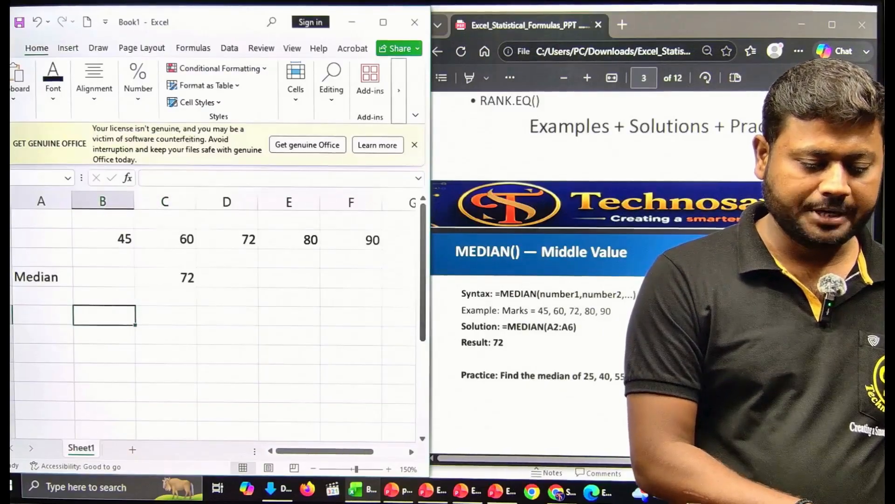
# Step: Scroll the PDF to the MODE.SNGL() slide and enter 10, 20, 15, 25, 30, 15, 40 in a row
pyautogui.scroll(-5, 536, 303)
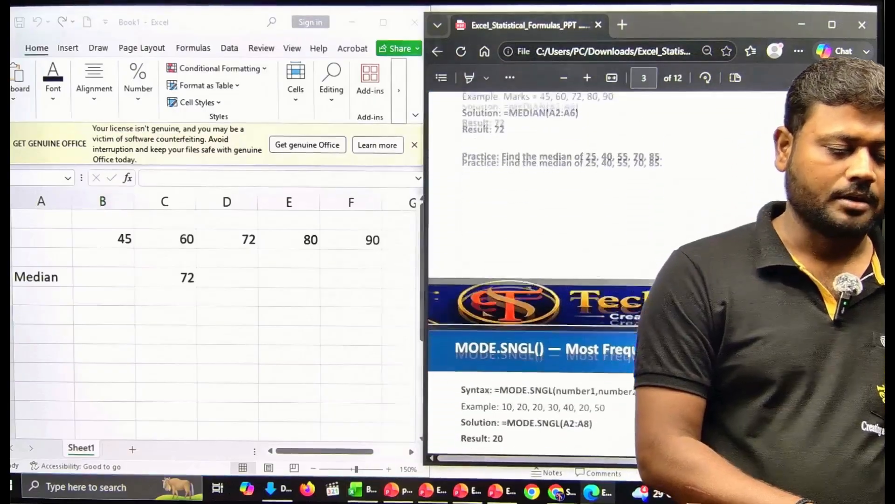
pyautogui.scroll(-3, 536, 303)
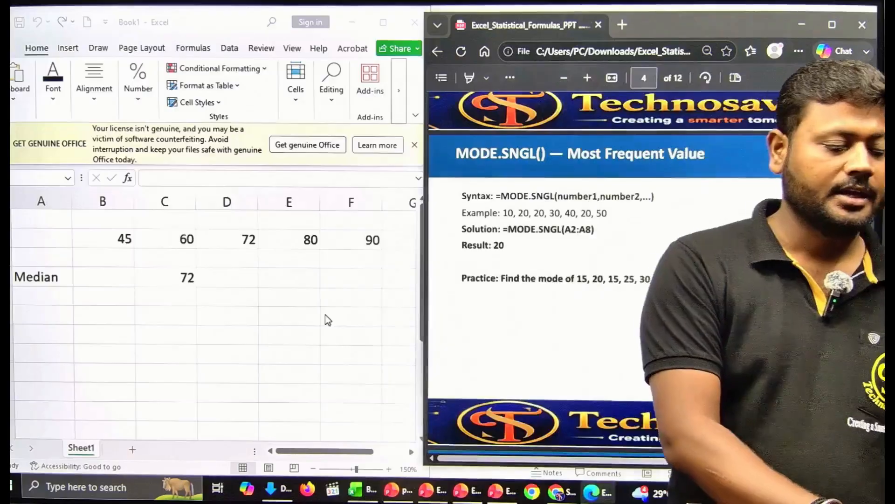
pyautogui.click(122, 315)
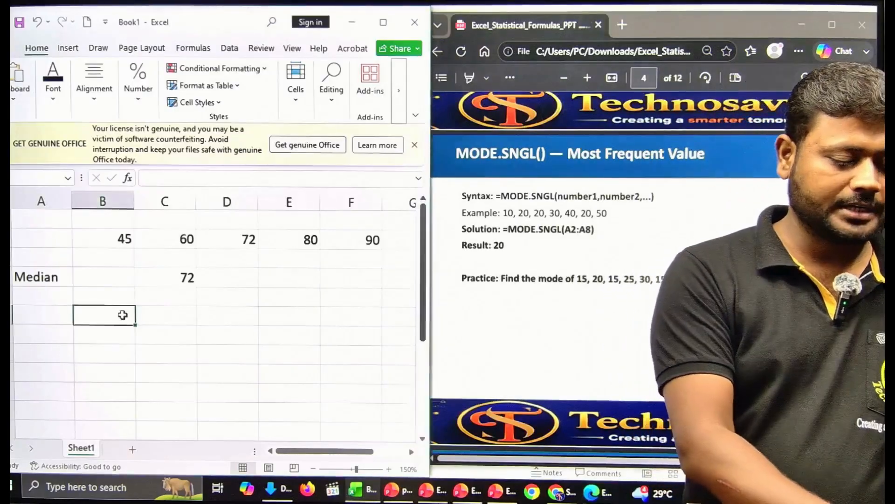
pyautogui.press('Tab')
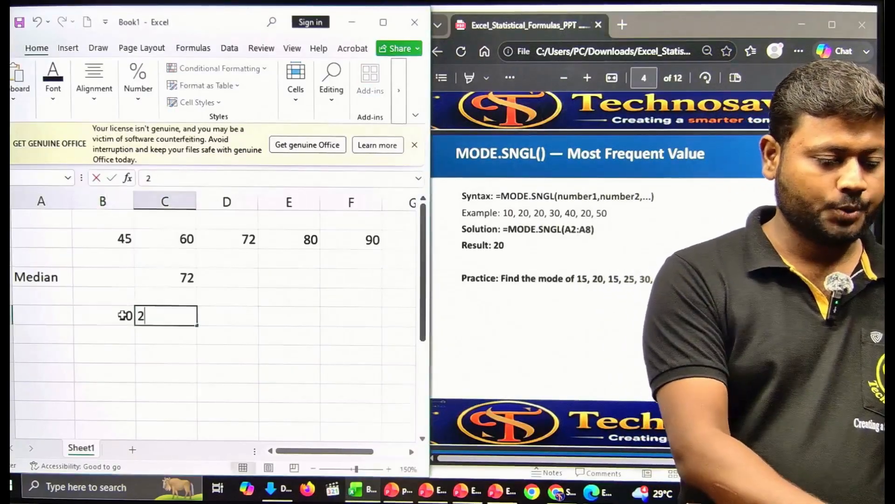
pyautogui.press('Tab')
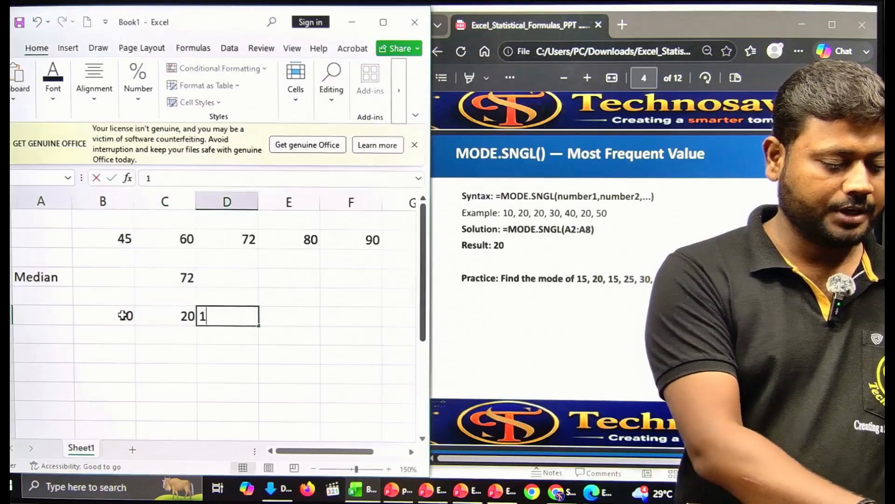
pyautogui.press('Tab')
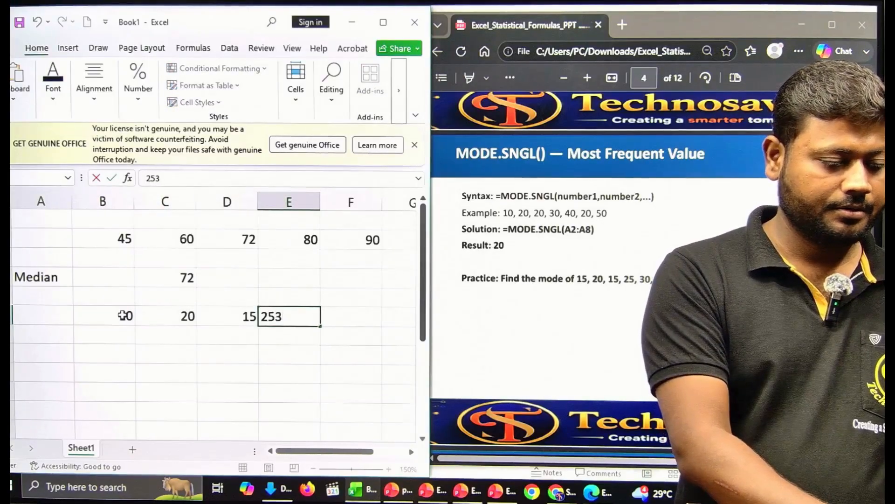
pyautogui.press('Tab')
pyautogui.write('3')
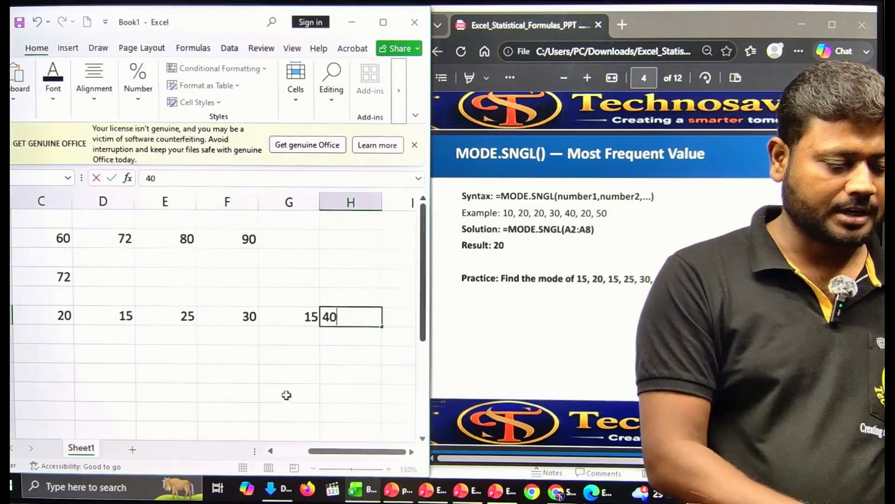
# Step: Zoom the worksheet out to 130%
pyautogui.click(315, 468)
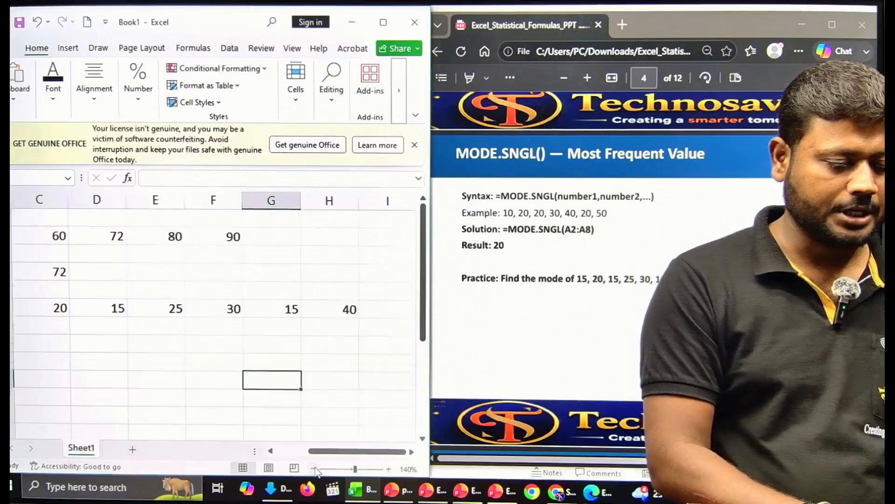
pyautogui.click(315, 469)
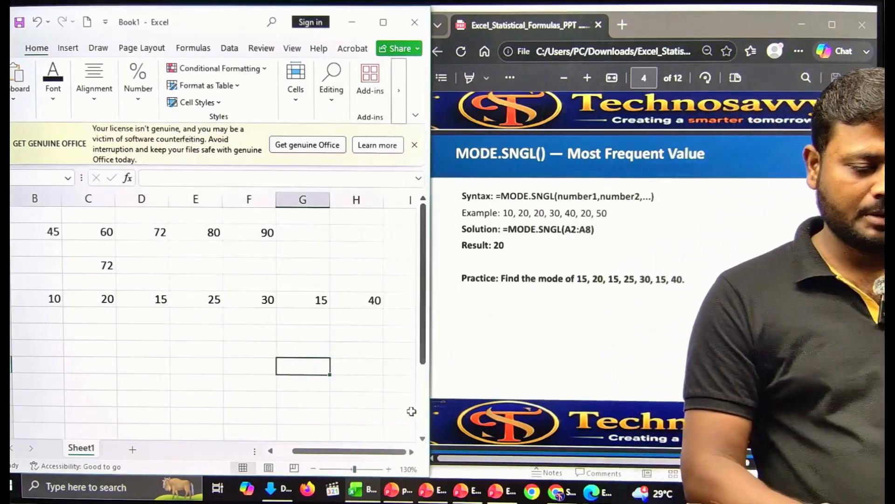
pyautogui.moveTo(361, 453); pyautogui.dragTo(342, 454)
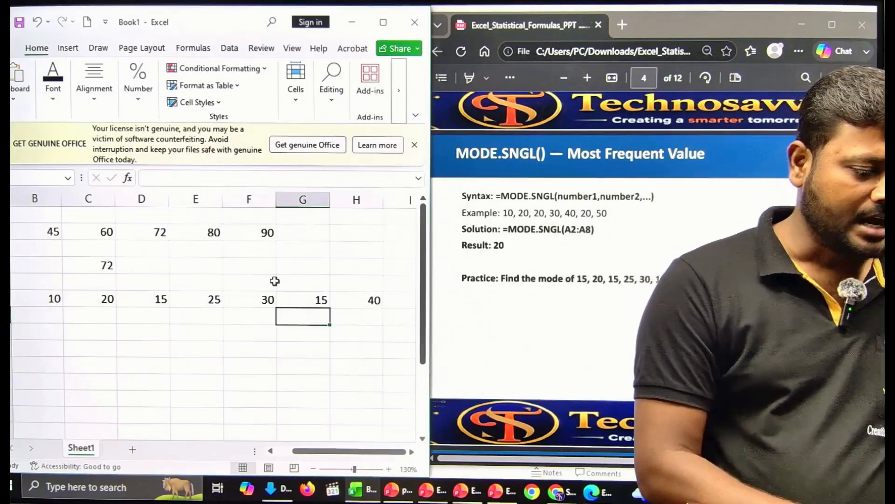
# Step: Add a Mode label in column A with =MODE.SNGL(B6:H6) beside it, returning 15
pyautogui.click(120, 335)
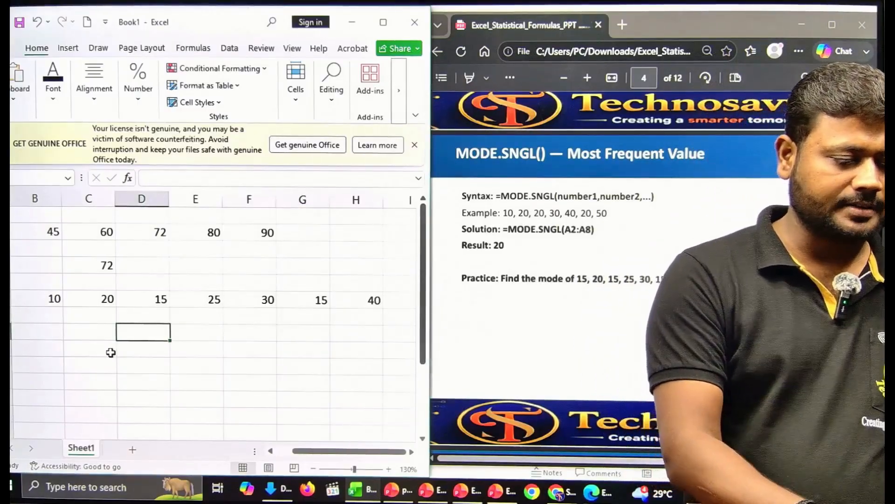
pyautogui.press('Left')
pyautogui.press('Left')
pyautogui.press('Left')
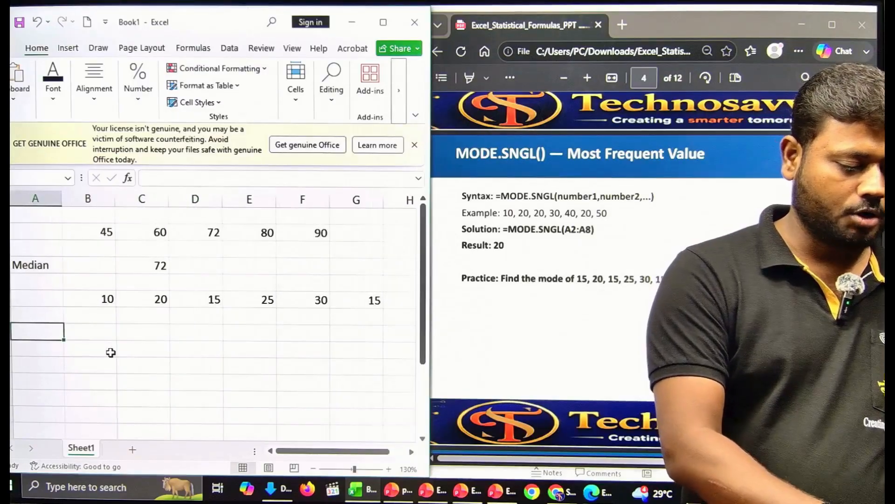
pyautogui.write('MOde')
pyautogui.press('Tab')
pyautogui.press('Tab')
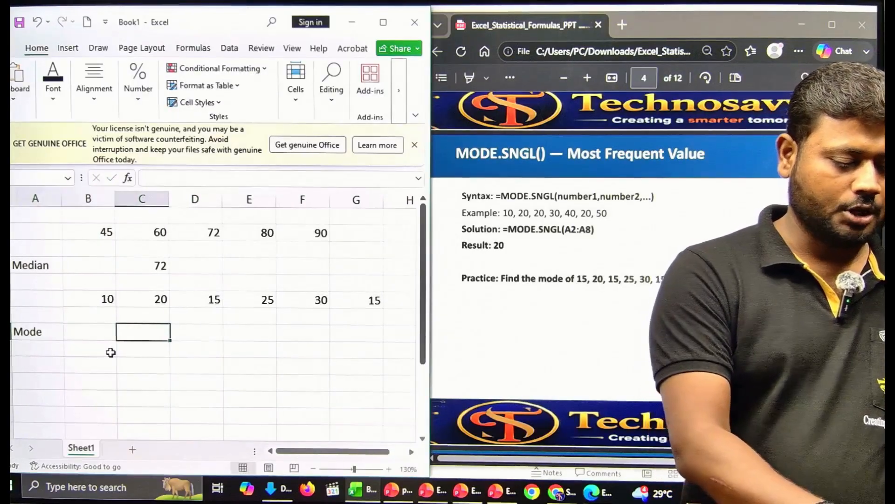
pyautogui.write('=mode')
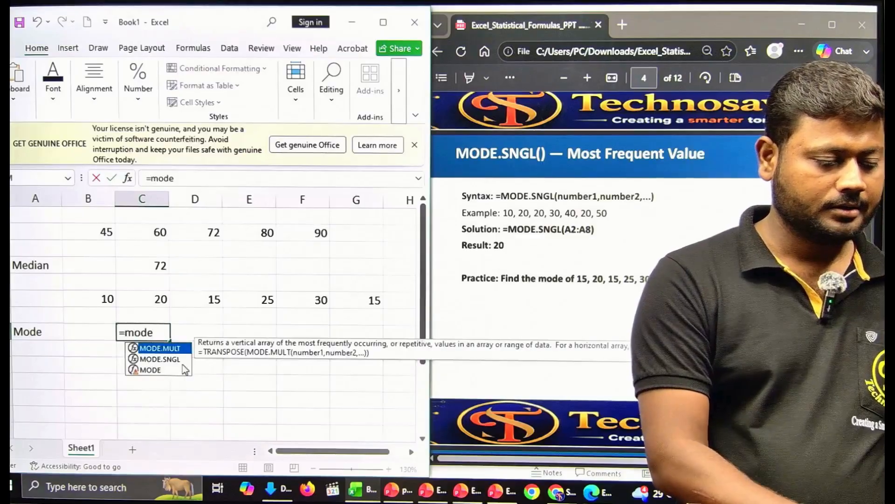
pyautogui.doubleClick(161, 359)
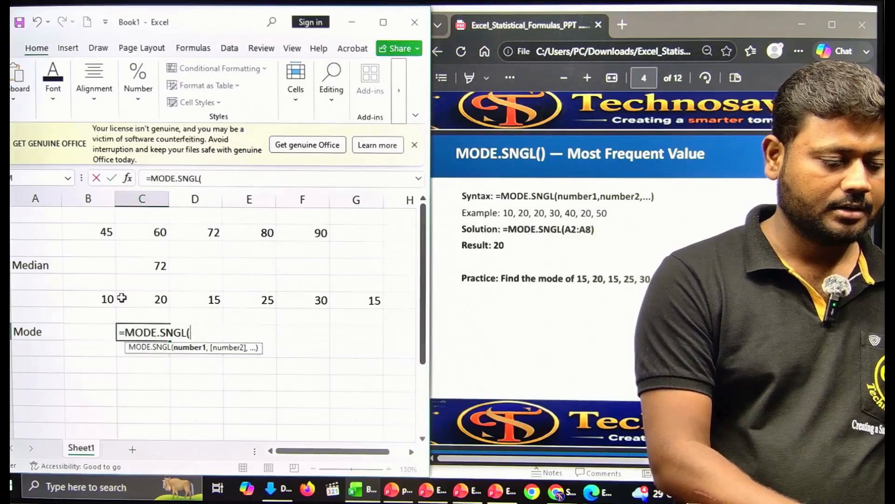
pyautogui.hotkey('shift', 'Right')
pyautogui.hotkey('shift', 'Right')
pyautogui.hotkey('shift', 'Right')
pyautogui.hotkey('shift', 'Right')
pyautogui.hotkey('shift', 'Right')
pyautogui.hotkey('shift', 'Right')
pyautogui.hotkey('shift', 'Right')
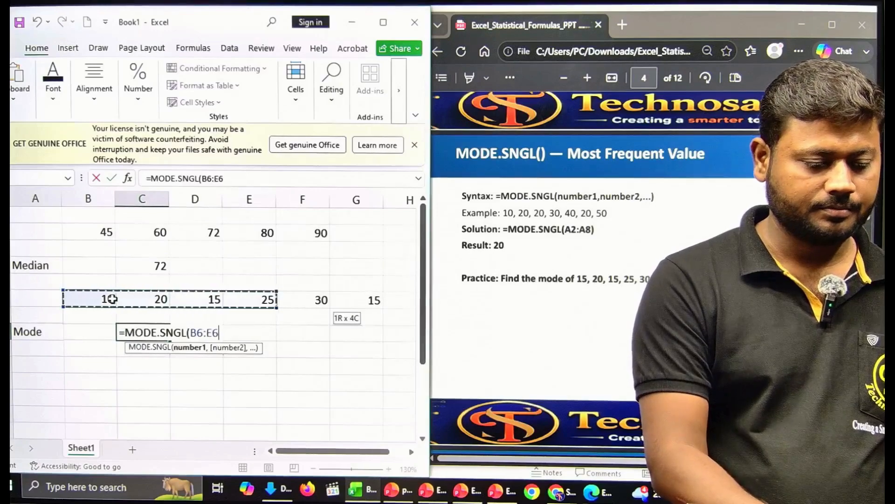
pyautogui.hotkey('shift', 'Left')
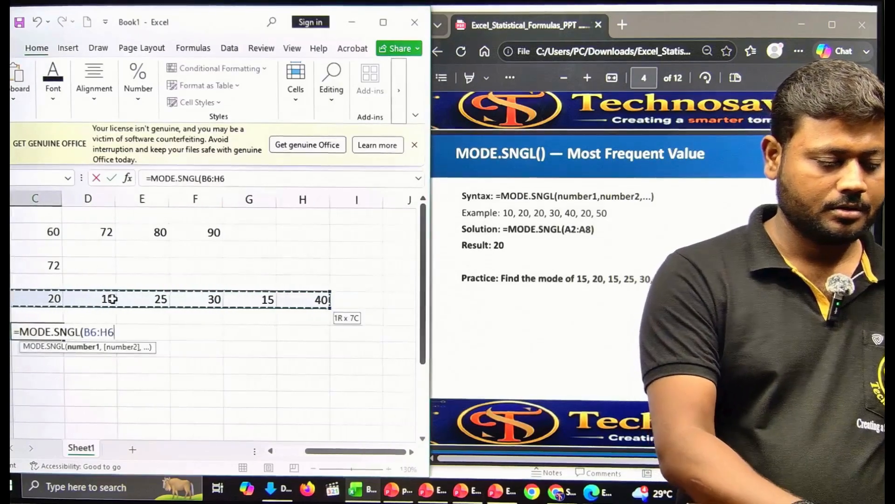
pyautogui.press('Return')
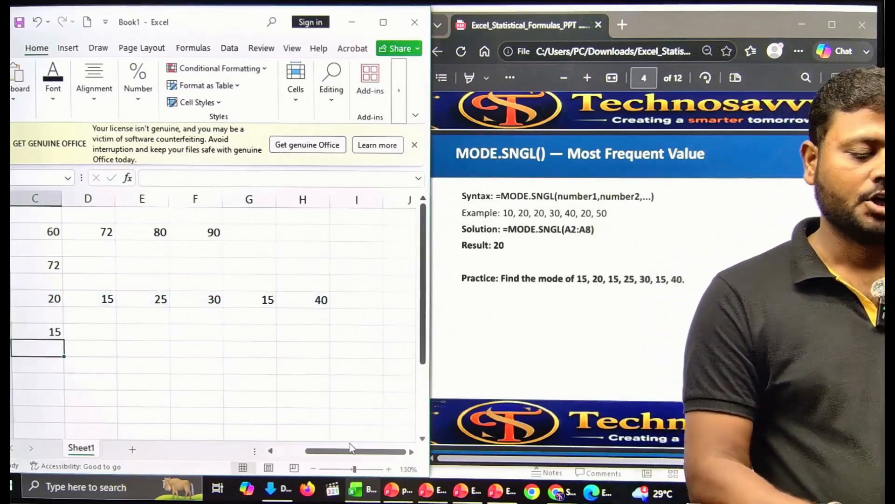
pyautogui.moveTo(346, 455); pyautogui.dragTo(334, 453)
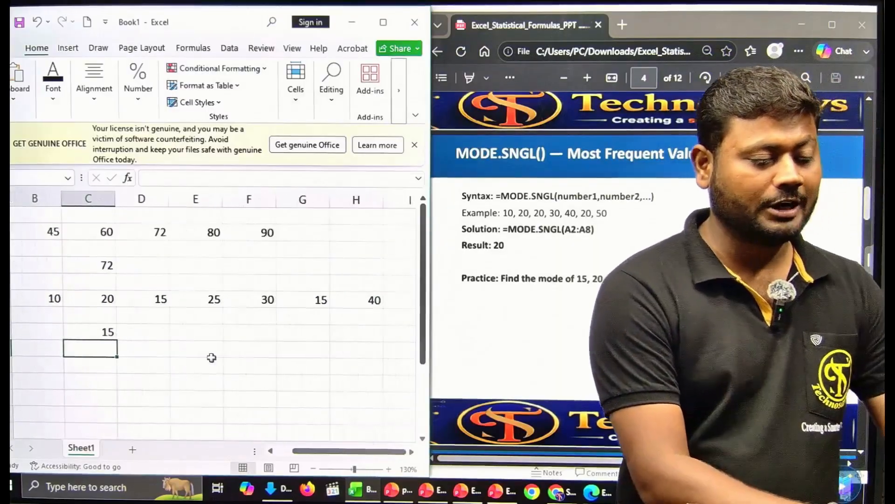
# Step: Change C6 and E6 to 10 so the mode becomes 10
pyautogui.click(49, 295)
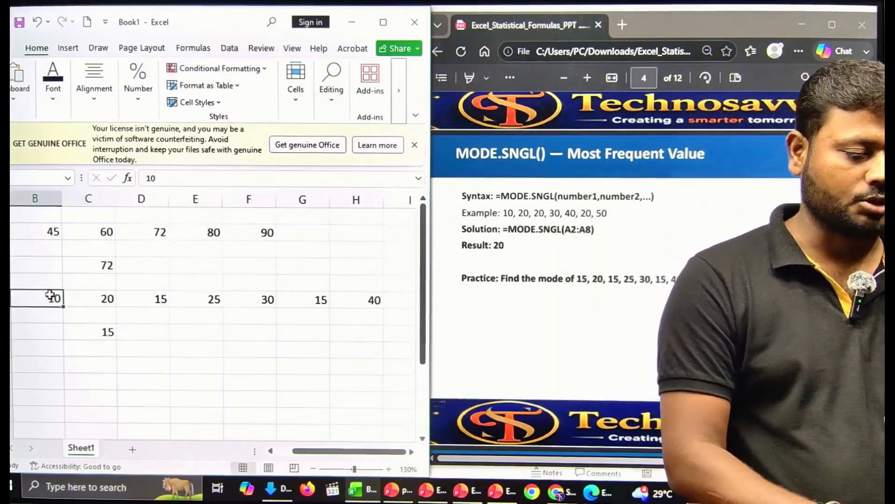
pyautogui.click(109, 297)
pyautogui.write('1')
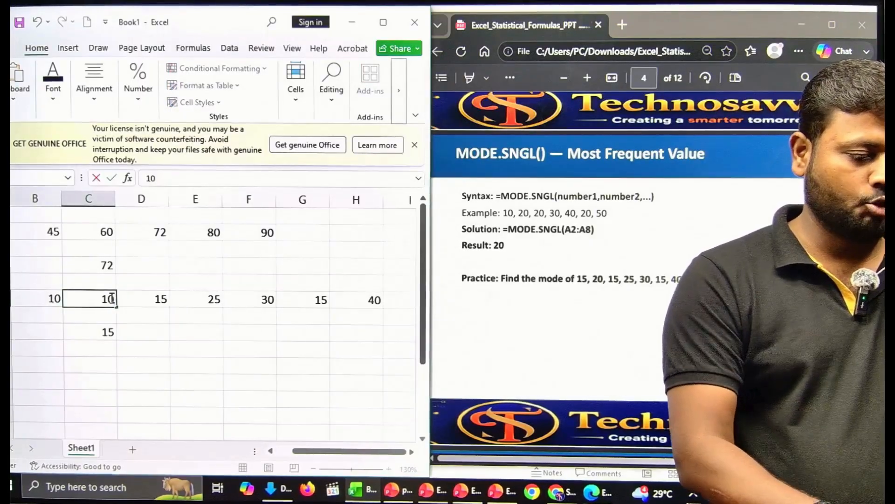
pyautogui.press('Tab')
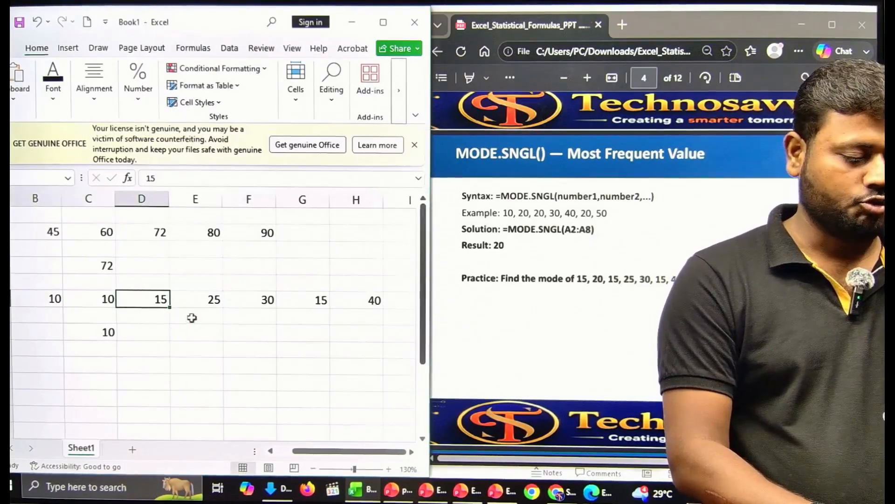
pyautogui.click(213, 299)
pyautogui.write('10')
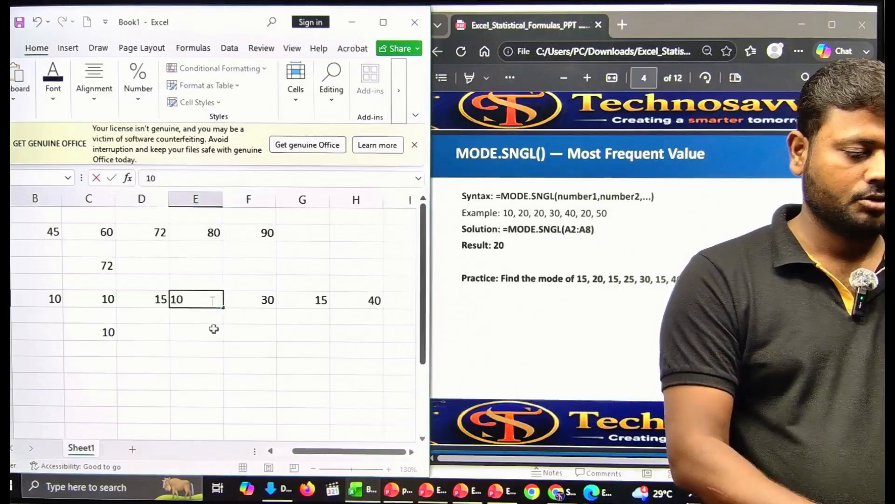
pyautogui.press('Tab')
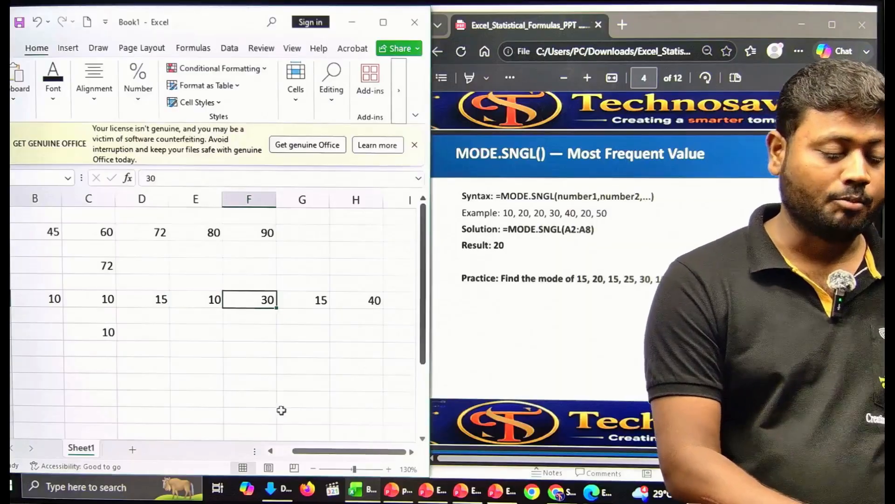
pyautogui.moveTo(296, 452); pyautogui.dragTo(280, 452)
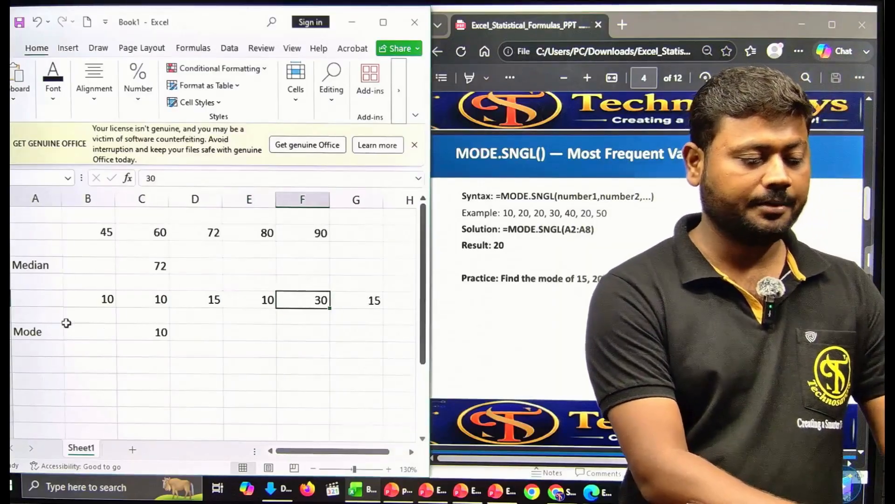
# Step: Fill the Median and Mode label cells yellow
pyautogui.click(38, 264)
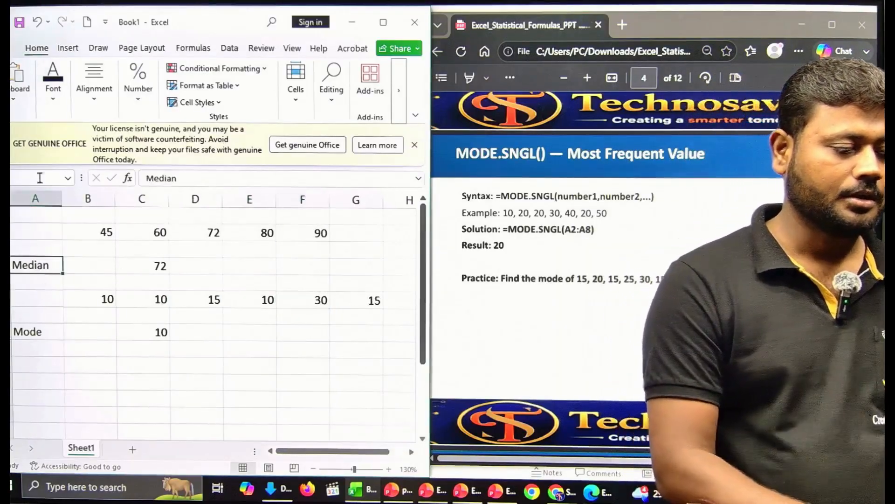
pyautogui.click(53, 86)
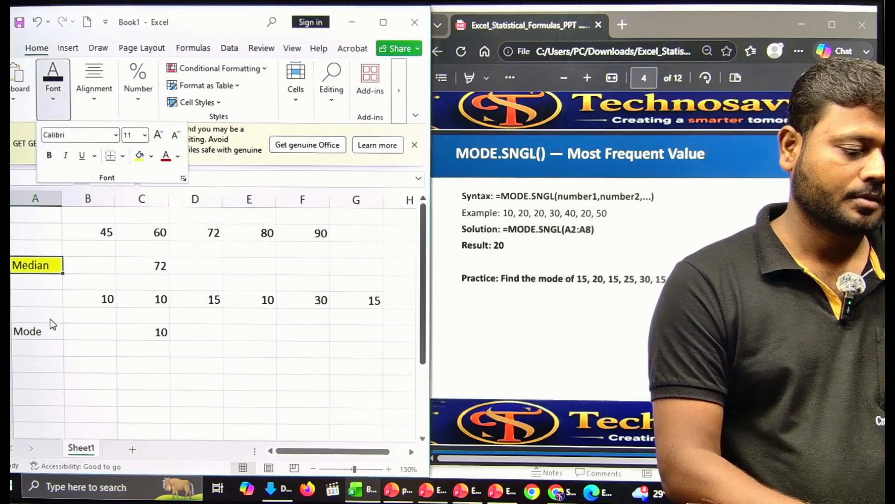
pyautogui.click(41, 337)
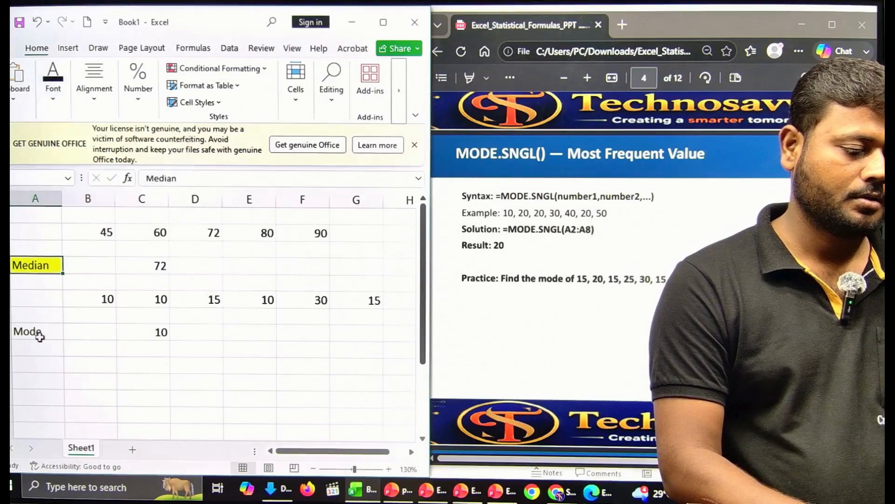
pyautogui.click(55, 86)
pyautogui.click(139, 155)
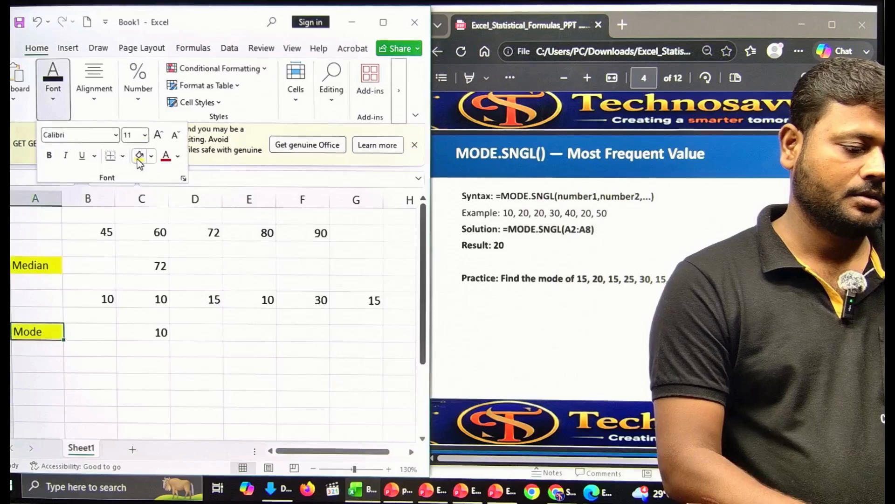
pyautogui.click(187, 310)
pyautogui.click(343, 357)
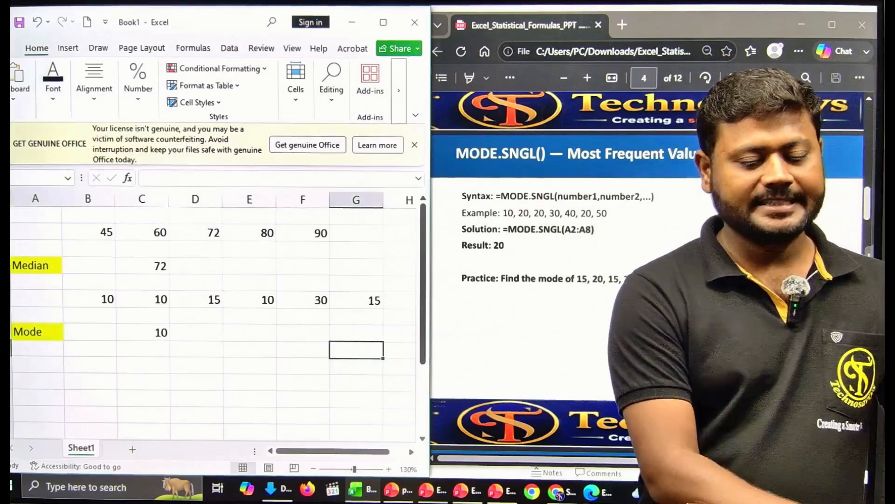
# Step: Scroll the PDF to the STDEV.S() slide and set the worksheet zoom back to 130%
pyautogui.click(861, 446)
pyautogui.scroll(-10, 859, 444)
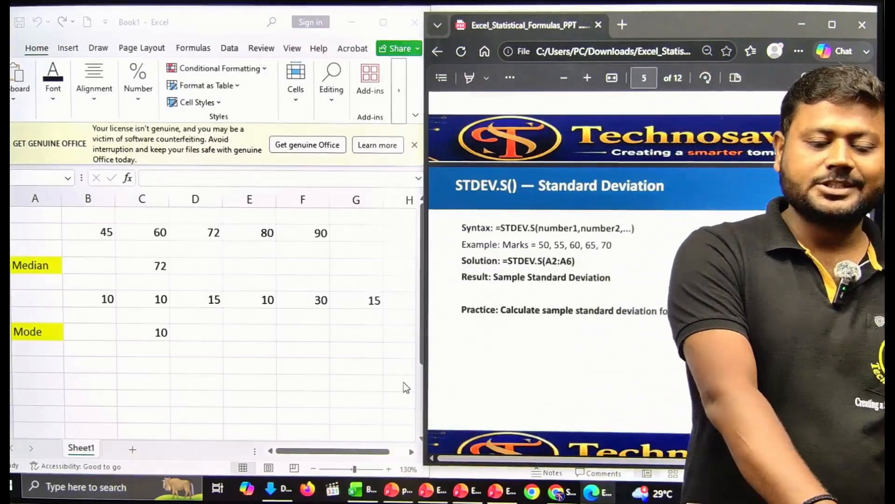
pyautogui.scroll(-1, 298, 346)
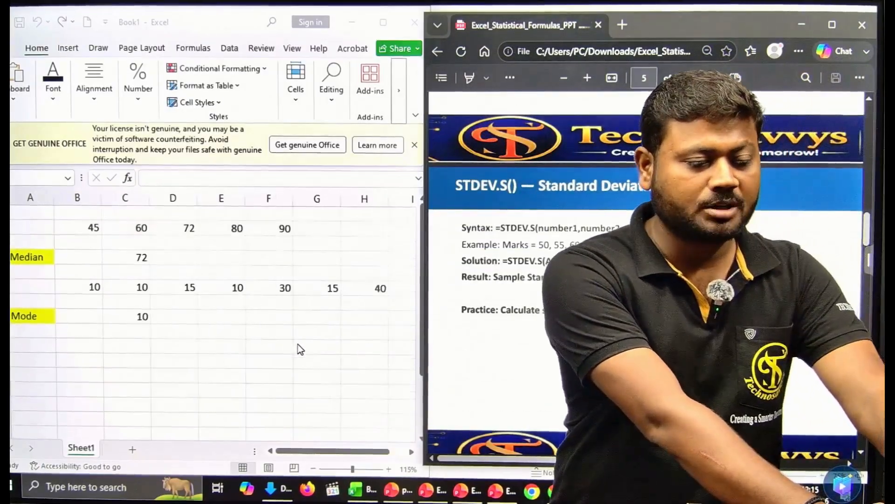
pyautogui.scroll(-1, 299, 348)
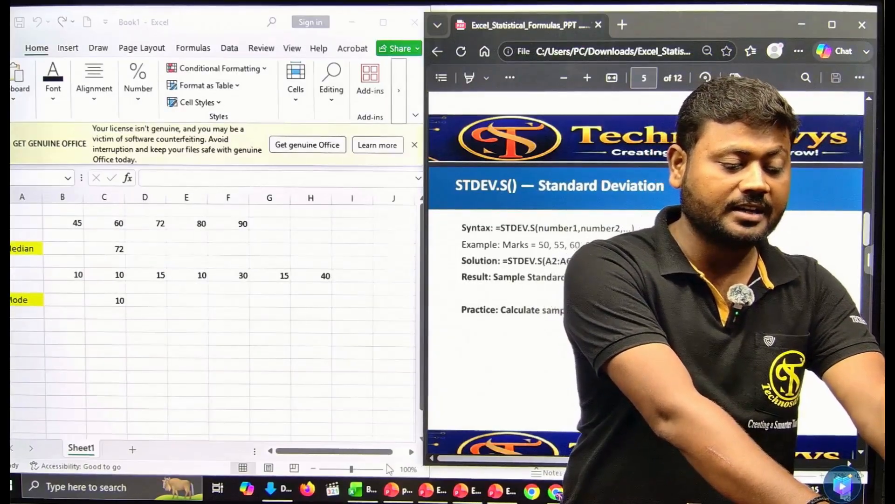
pyautogui.click(388, 468)
pyautogui.click(388, 468)
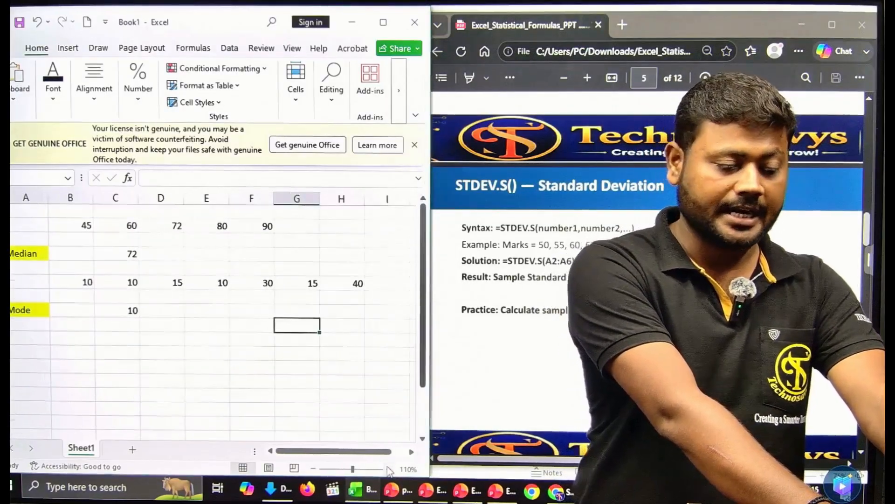
pyautogui.click(388, 469)
pyautogui.click(388, 469)
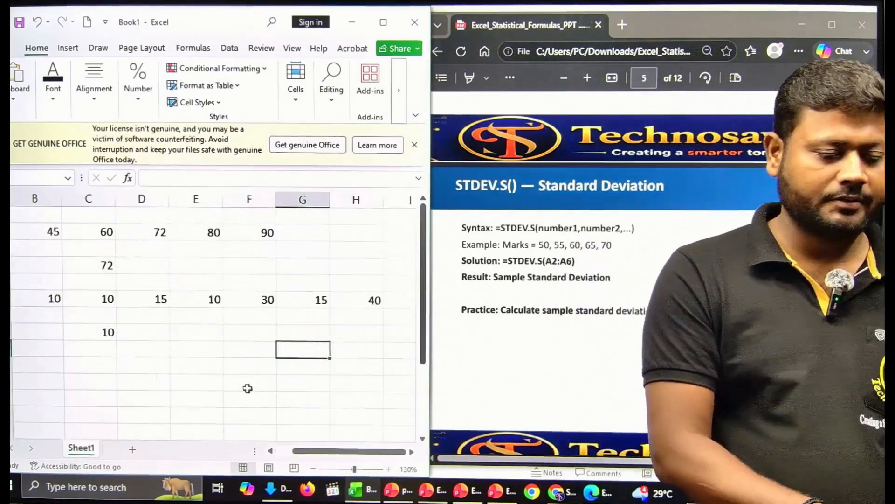
# Step: Add a Stdev label with =STDEV.S(B2:F2) beside it, returning 17.5157
pyautogui.click(105, 377)
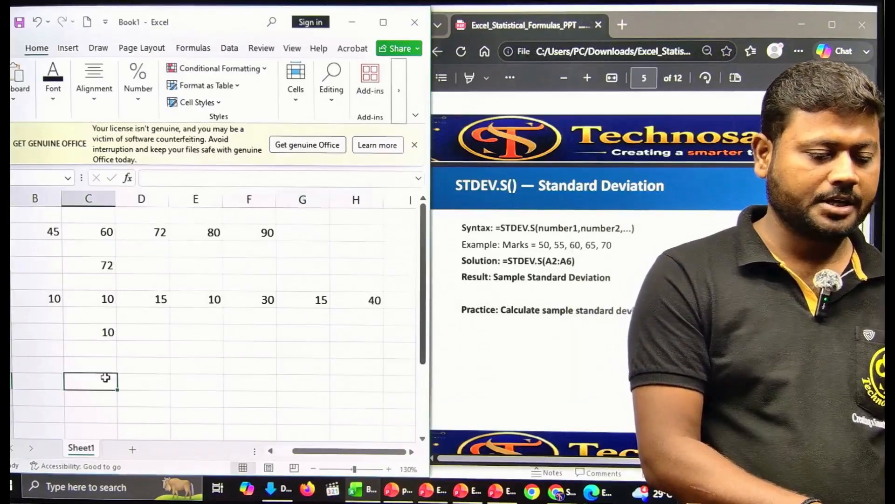
pyautogui.write('=')
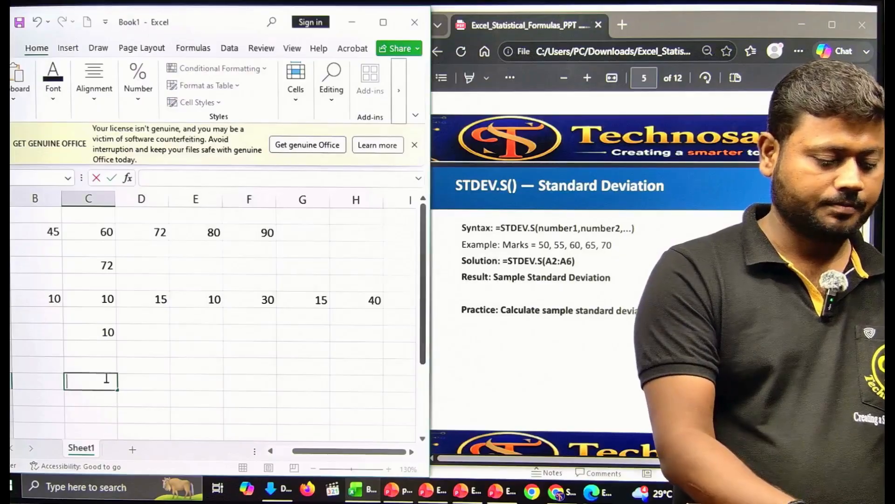
pyautogui.press('Left')
pyautogui.press('Left')
pyautogui.write('S')
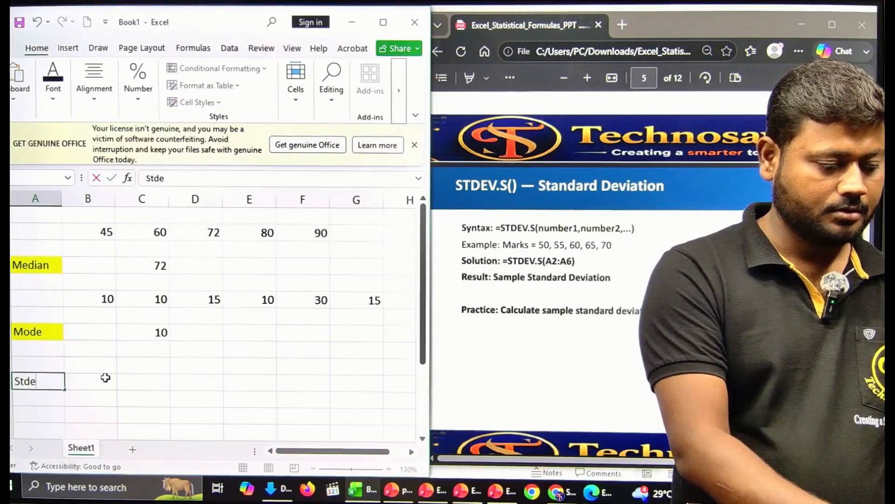
pyautogui.click(100, 378)
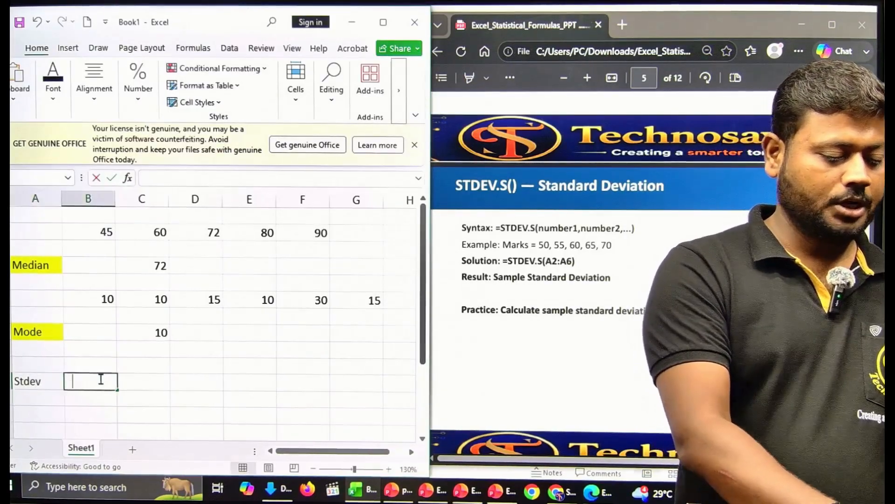
pyautogui.write('=st')
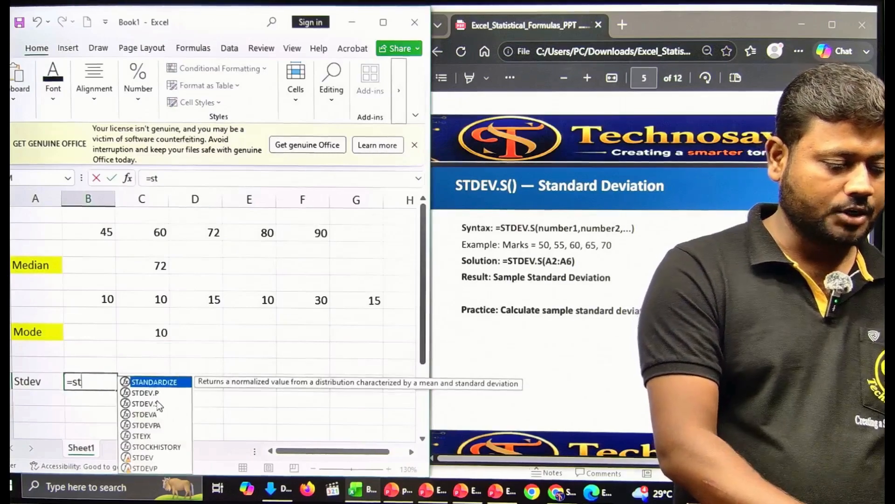
pyautogui.doubleClick(145, 404)
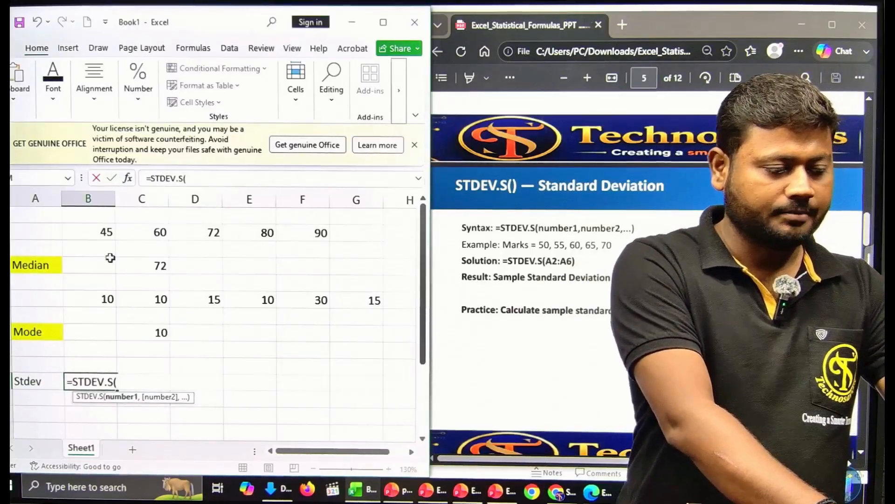
pyautogui.moveTo(98, 233); pyautogui.dragTo(304, 235)
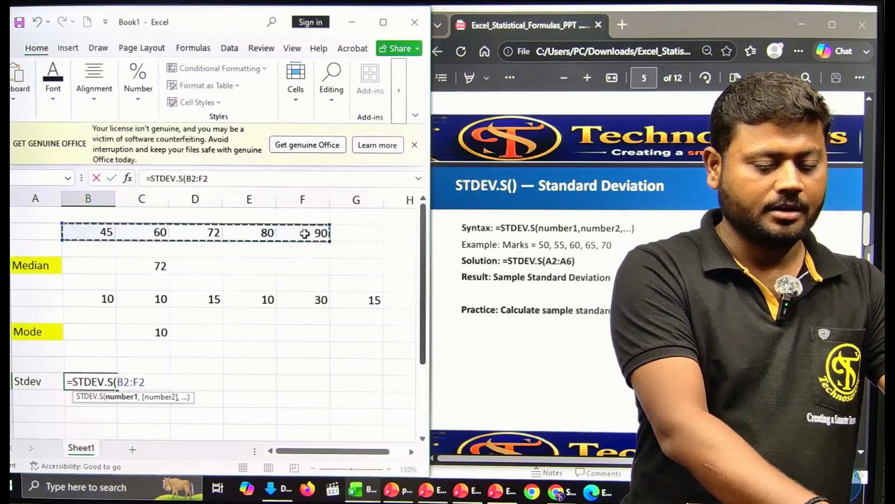
pyautogui.press('Return')
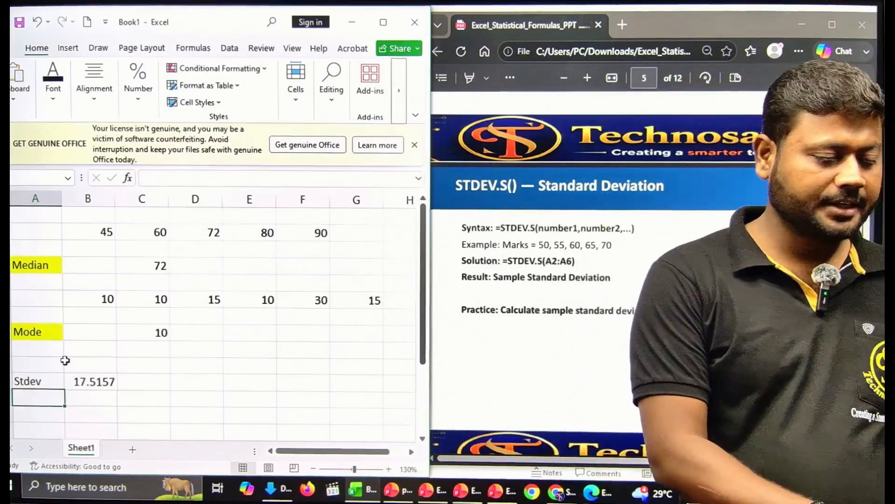
# Step: Fill the Stdev label cell yellow
pyautogui.click(40, 380)
pyautogui.click(58, 106)
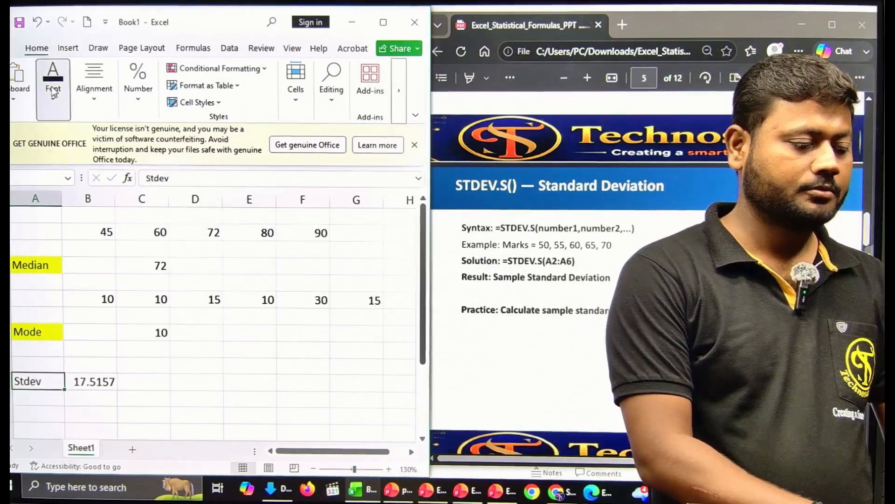
pyautogui.click(138, 156)
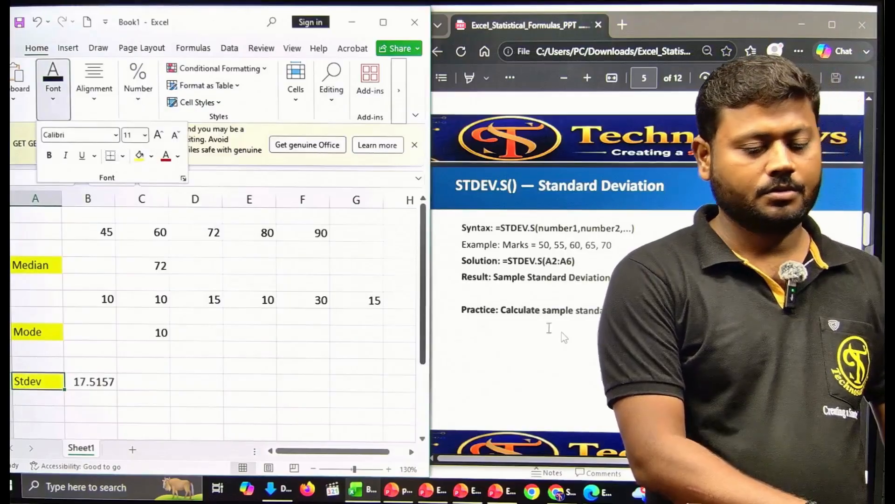
pyautogui.click(562, 332)
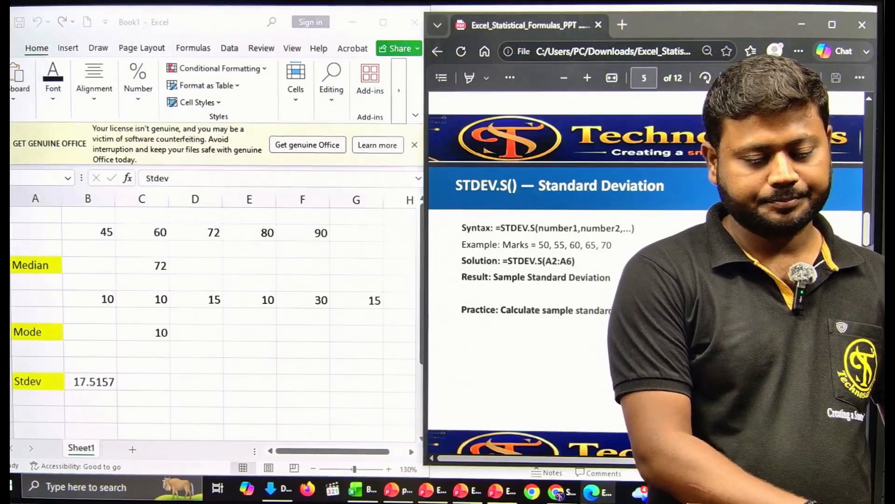
# Step: Scroll the PDF to the LARGE() slide and type a Large label below Stdev
pyautogui.scroll(-6, 527, 280)
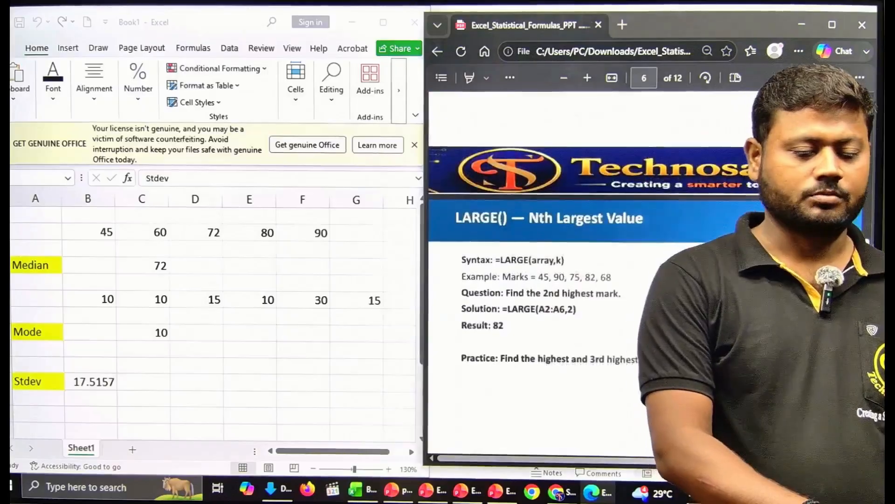
pyautogui.scroll(-1, 646, 298)
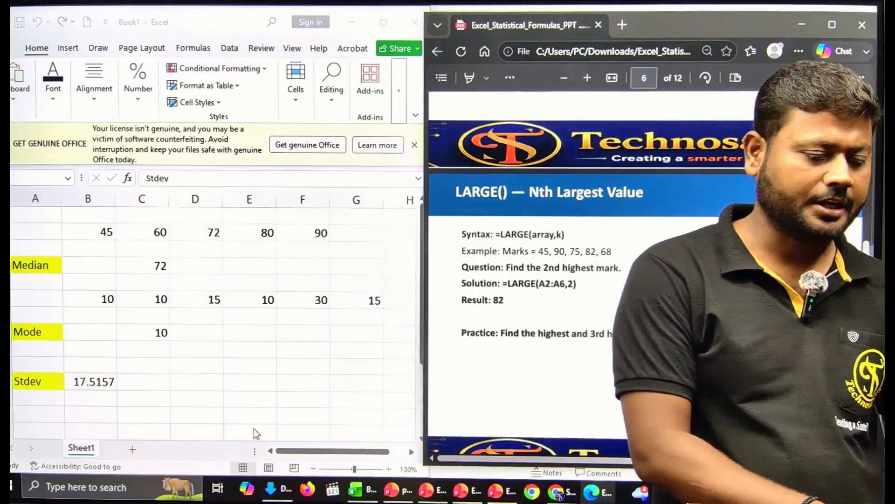
pyautogui.click(178, 427)
pyautogui.click(135, 417)
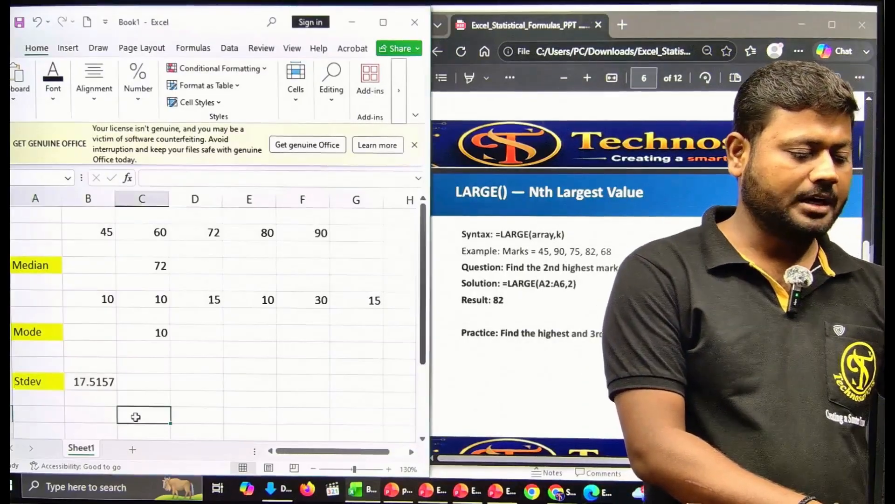
pyautogui.click(50, 411)
pyautogui.write('Lar')
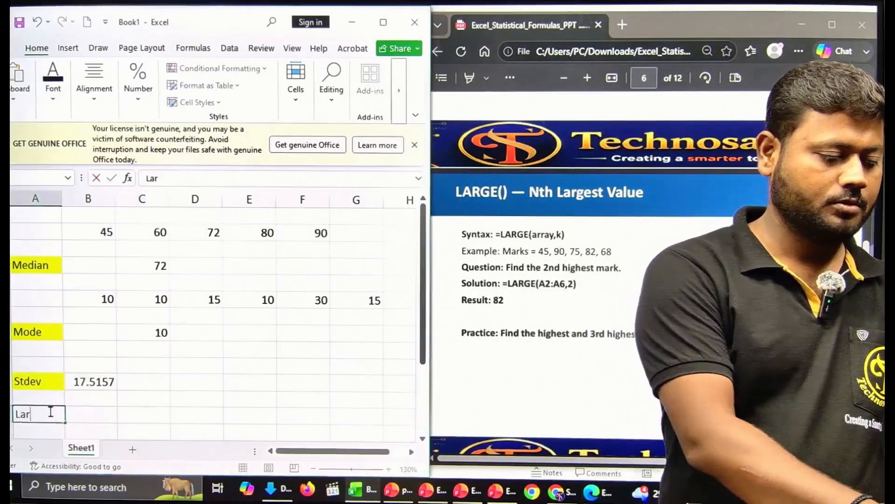
pyautogui.write('ge')
pyautogui.press('Tab')
# Step: Enter =LARGE(B2:F2,2) beside the Large label, returning 80
pyautogui.write('=')
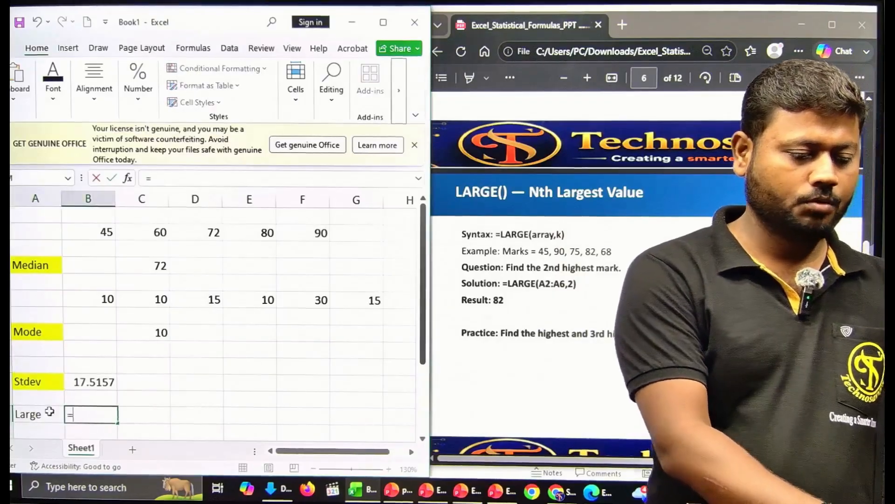
pyautogui.write('lar')
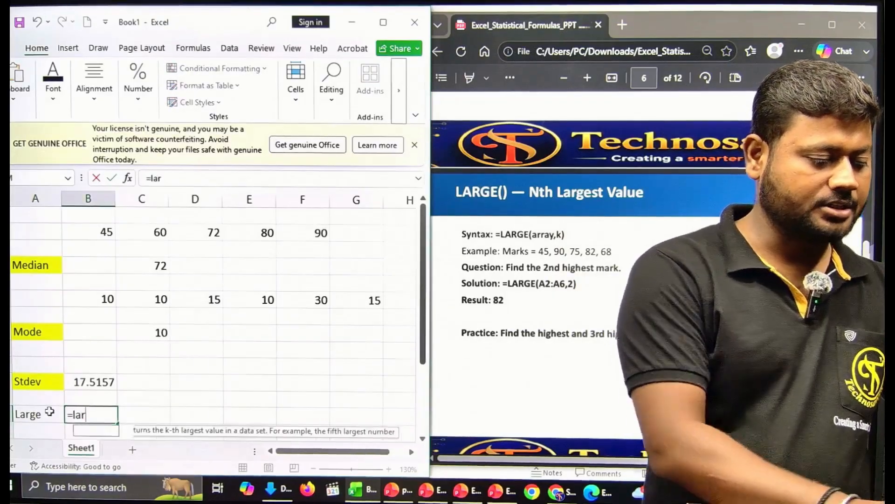
pyautogui.doubleClick(98, 430)
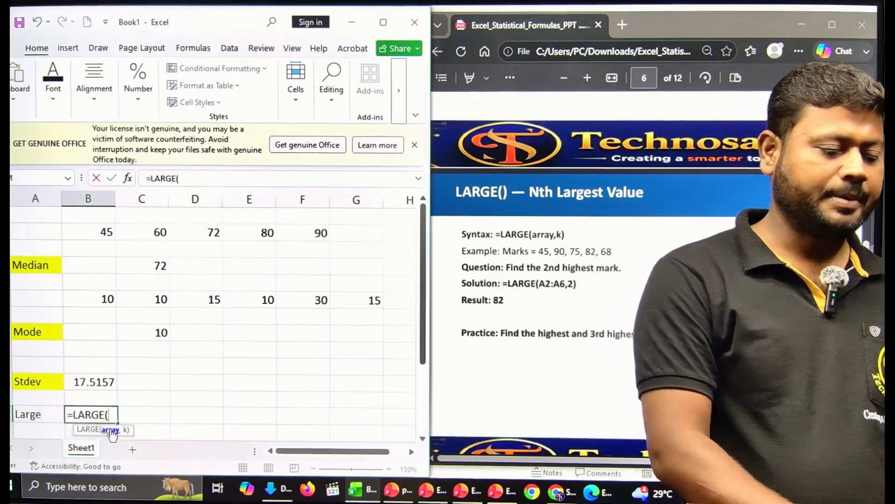
pyautogui.moveTo(99, 232); pyautogui.dragTo(306, 228)
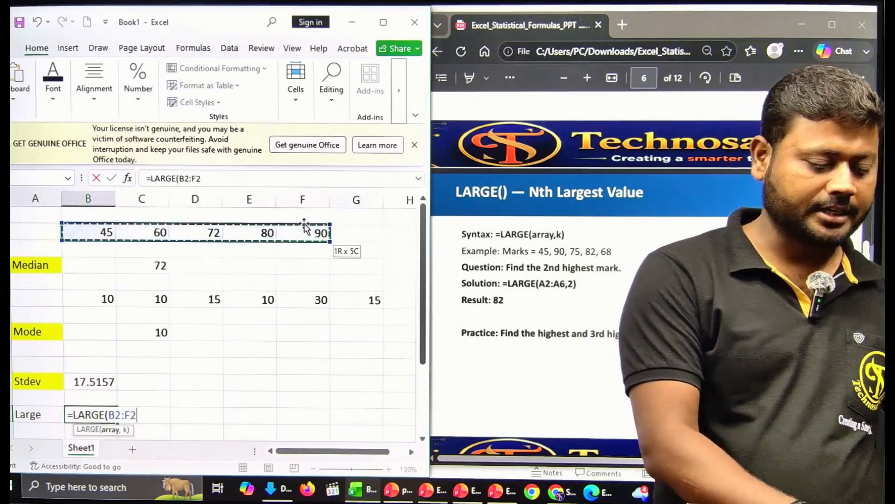
pyautogui.write(',')
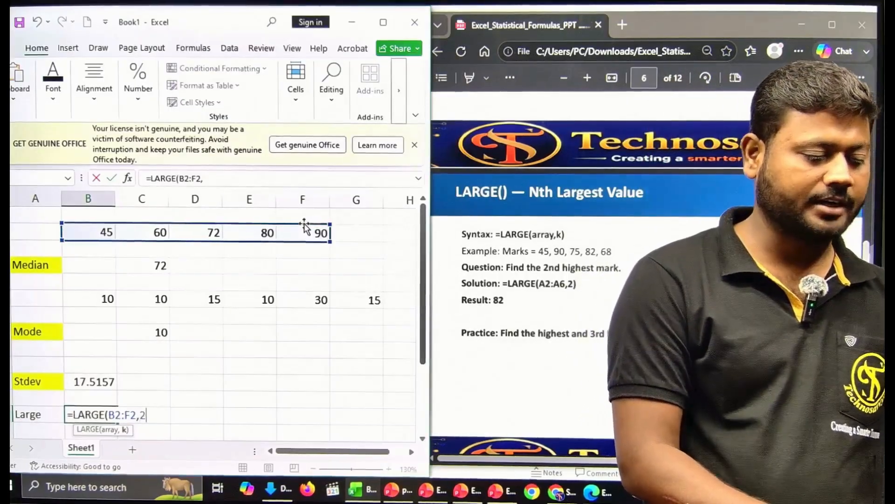
pyautogui.write('2')
pyautogui.press('Return')
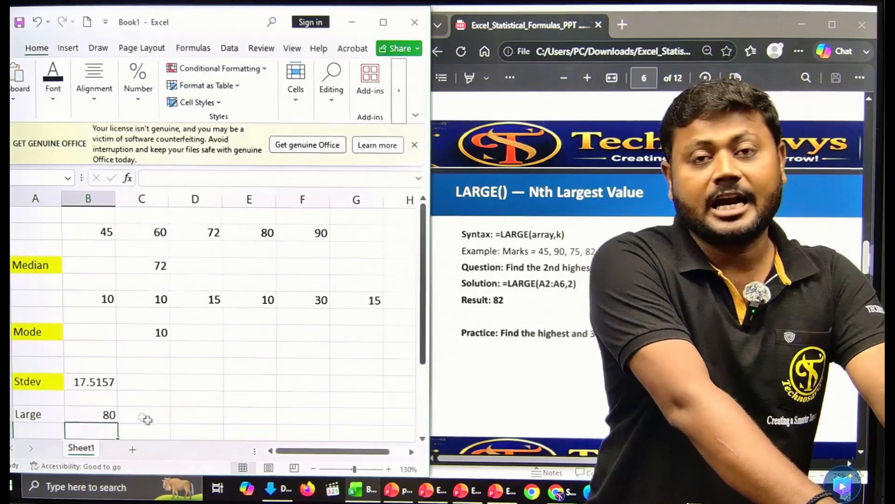
# Step: Fill the Large label cell yellow
pyautogui.click(27, 415)
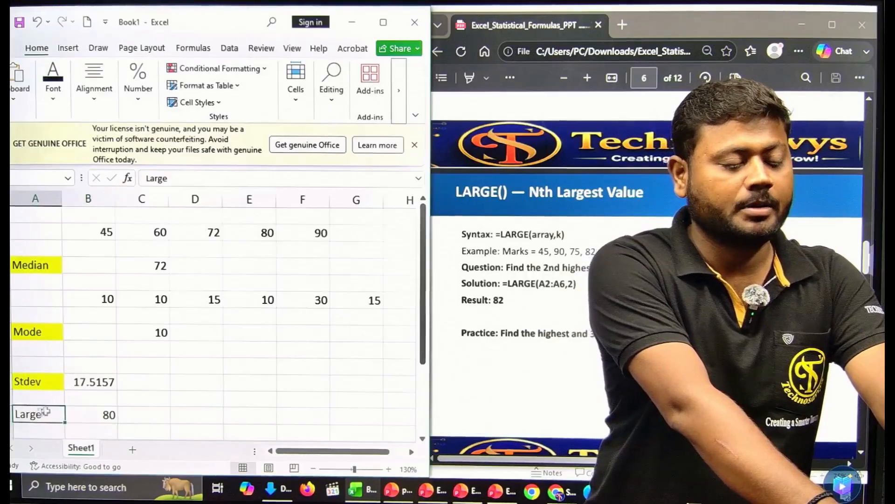
pyautogui.click(61, 79)
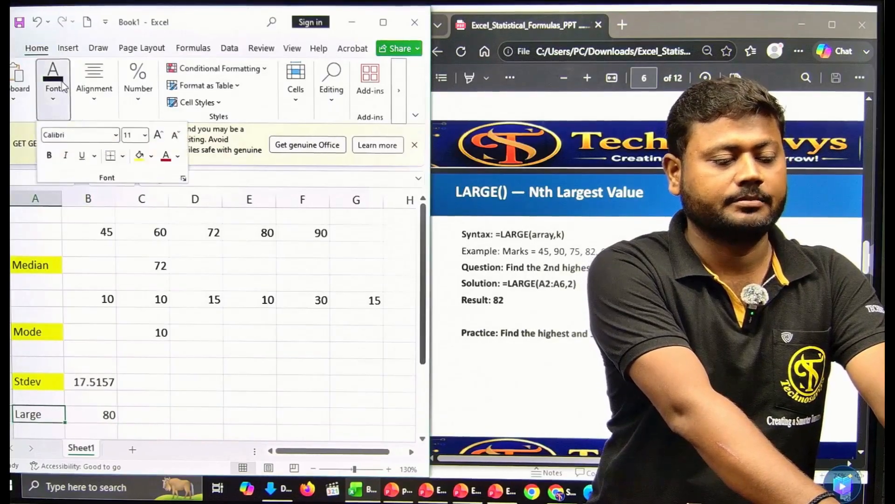
pyautogui.click(138, 160)
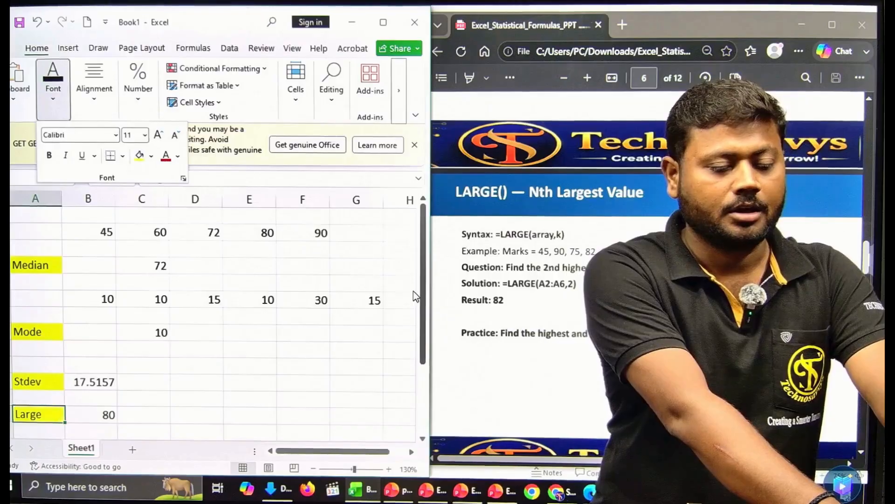
pyautogui.click(566, 380)
pyautogui.scroll(-6, 862, 455)
# Step: Add a yellow-filled Small label in column D of the Stdev row
pyautogui.scroll(-1, 860, 448)
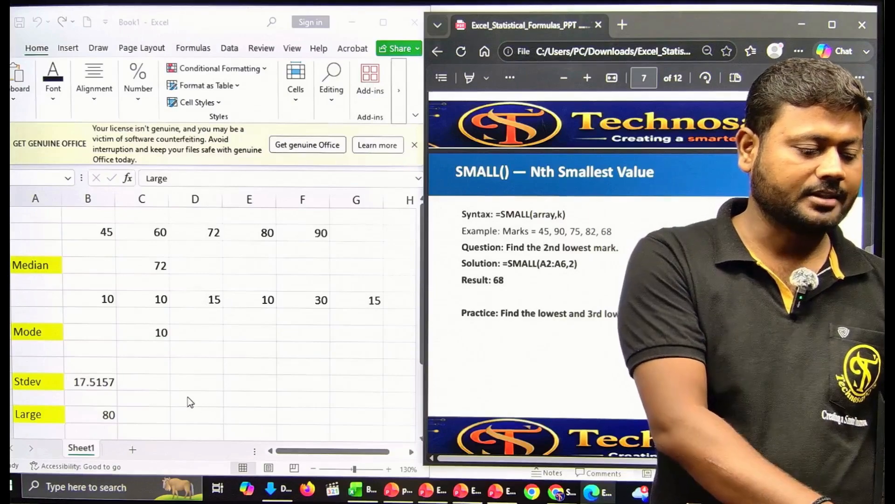
pyautogui.scroll(-2, 180, 396)
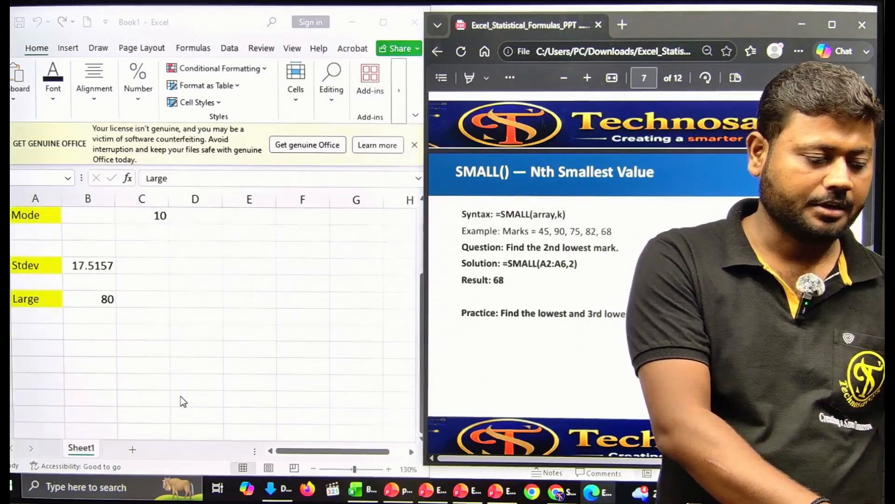
pyautogui.scroll(2, 181, 397)
pyautogui.click(180, 373)
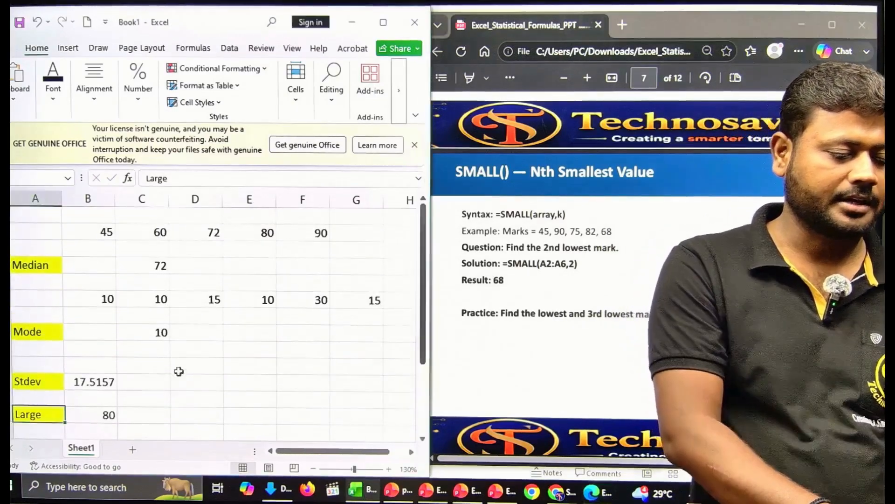
pyautogui.click(184, 378)
pyautogui.write('Small')
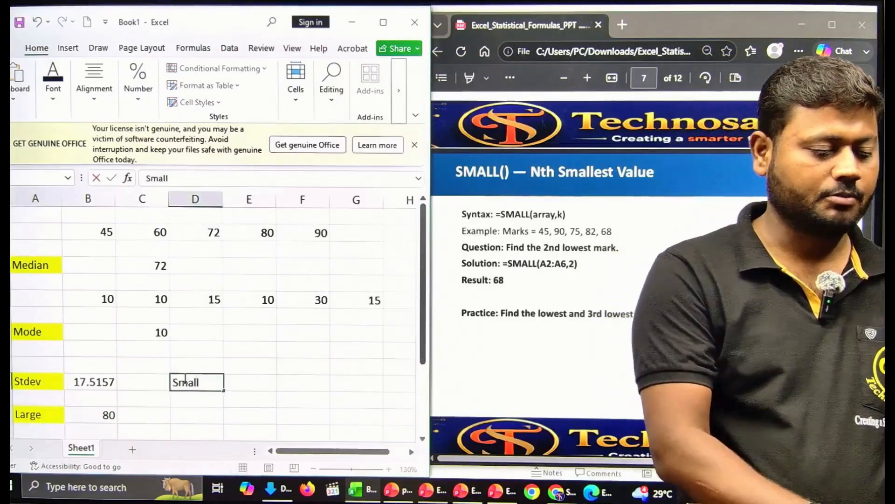
pyautogui.click(269, 401)
pyautogui.click(203, 398)
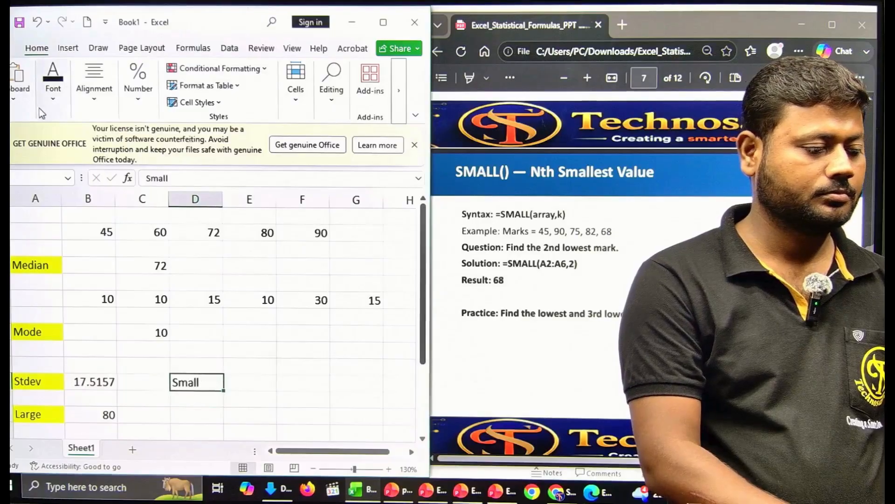
pyautogui.click(45, 93)
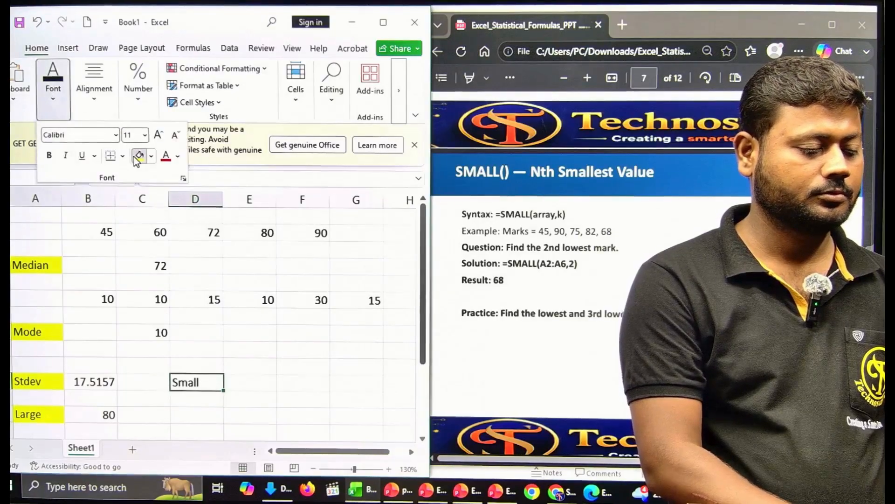
pyautogui.click(236, 380)
# Step: Enter =SMALL(B2:F2,2) beside the Small label, returning 60
pyautogui.click(238, 383)
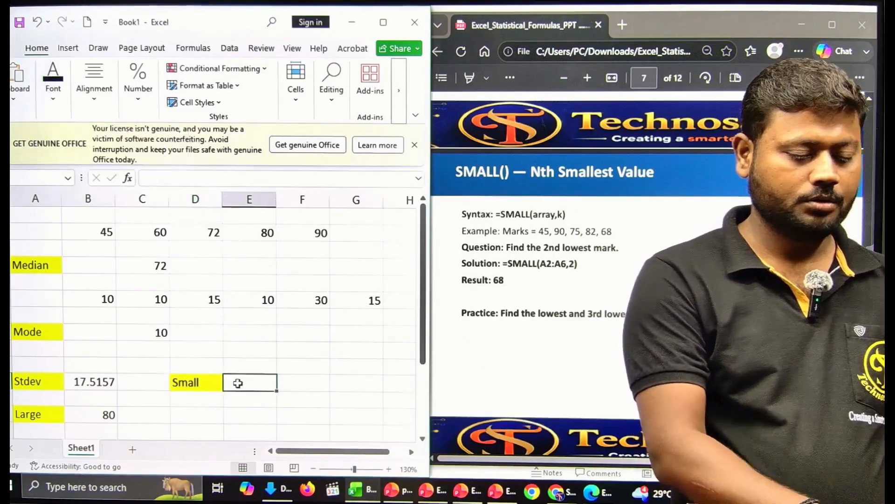
pyautogui.write('=smal')
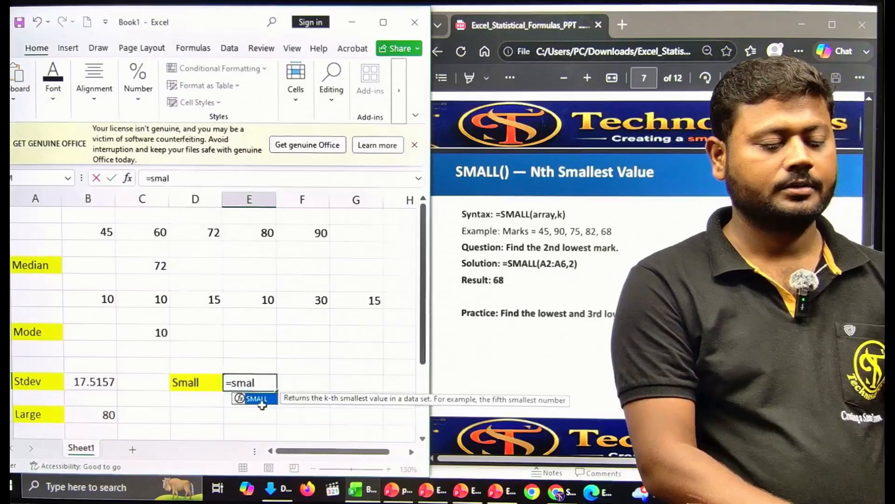
pyautogui.press('Tab')
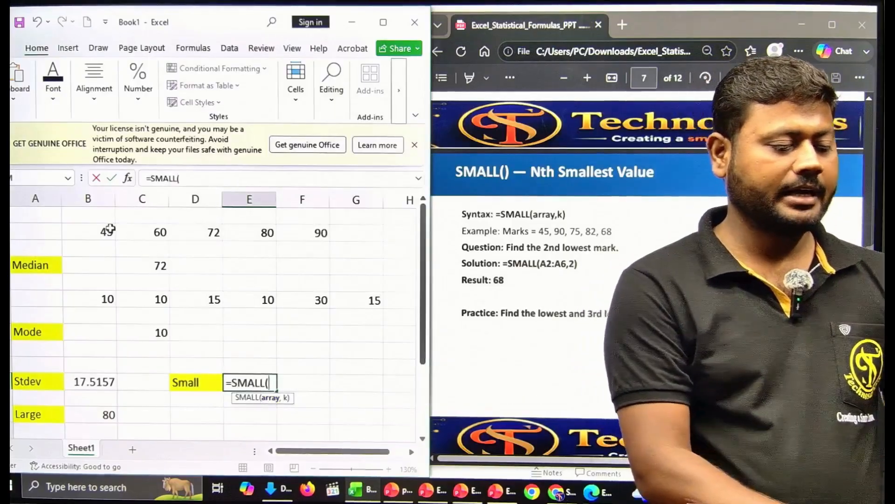
pyautogui.moveTo(103, 232); pyautogui.dragTo(284, 232)
pyautogui.write(',23')
pyautogui.press('BackSpace')
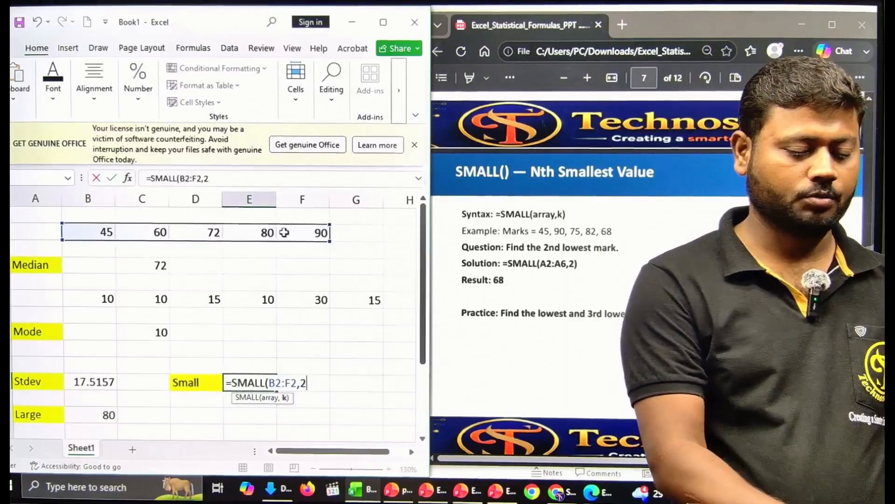
pyautogui.press('Return')
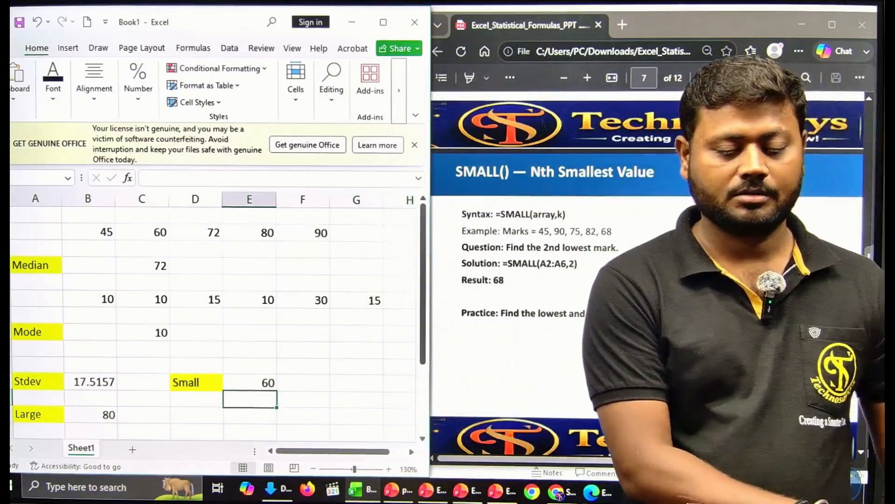
pyautogui.click(862, 457)
pyautogui.scroll(-6, 862, 456)
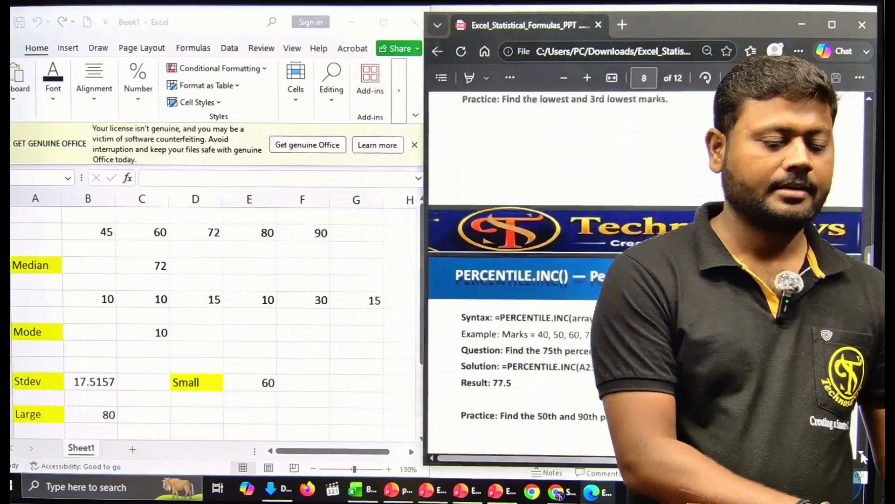
# Step: Type the label 'Percentile' in column D beside Large
pyautogui.click(863, 455)
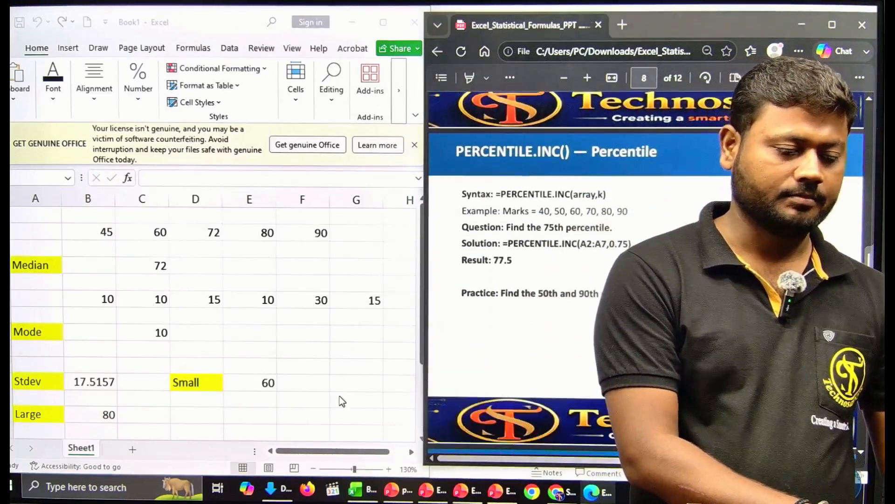
pyautogui.click(243, 404)
pyautogui.click(198, 424)
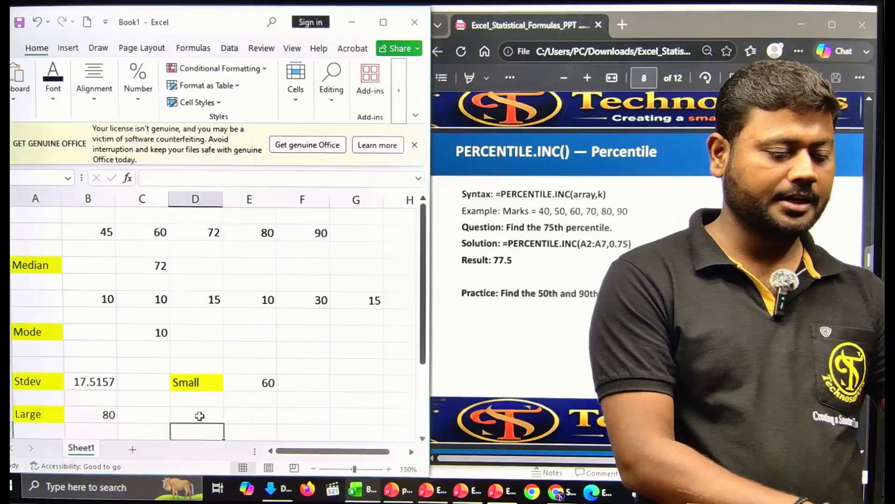
pyautogui.click(199, 416)
pyautogui.write('Percen')
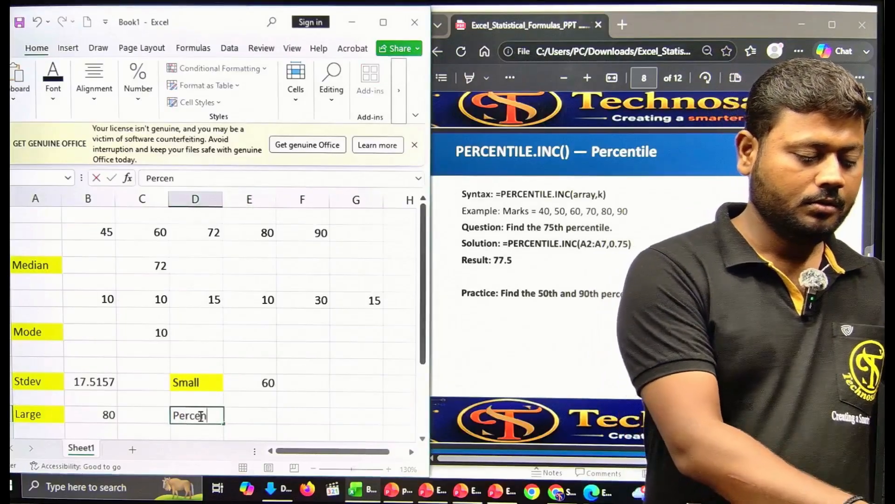
pyautogui.write('tile')
pyautogui.press('Tab')
# Step: Enter a PERCENTRANK.INC formula over the score row B2:F2 beside the Percentile label
pyautogui.write('=per')
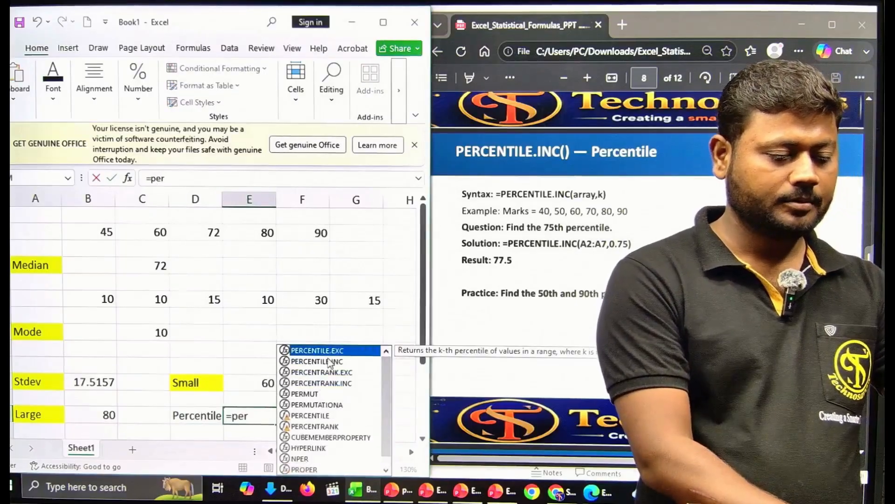
pyautogui.doubleClick(331, 383)
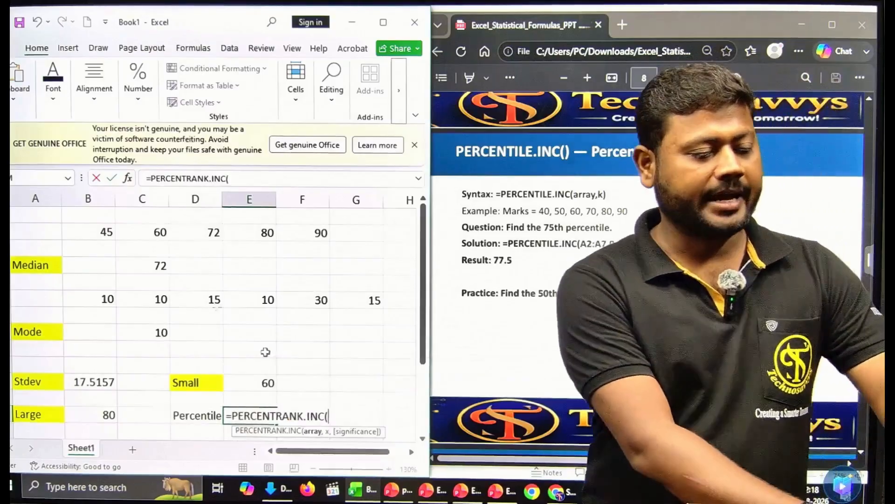
pyautogui.moveTo(99, 232); pyautogui.dragTo(303, 234)
pyautogui.write(',')
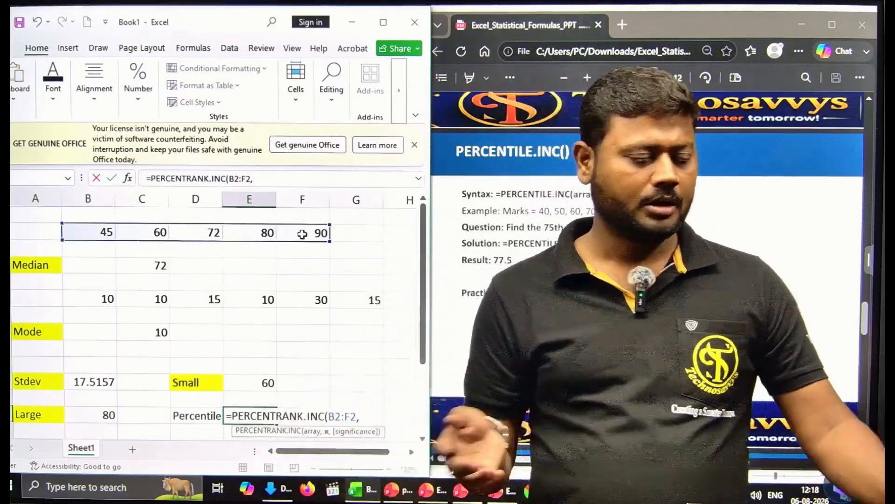
pyautogui.write('75')
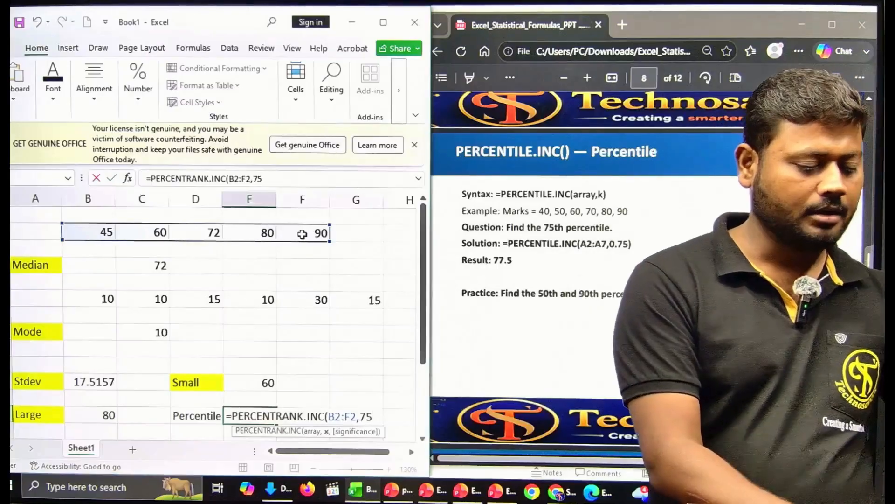
pyautogui.write('/100')
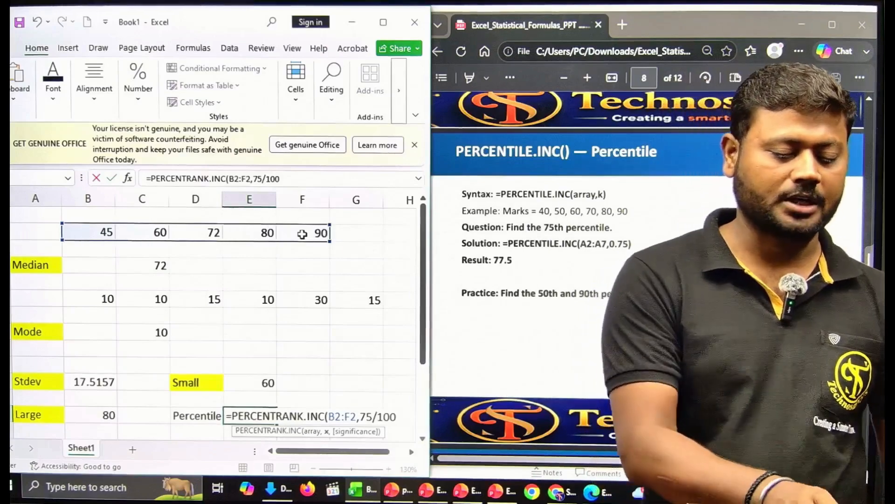
pyautogui.press('Return')
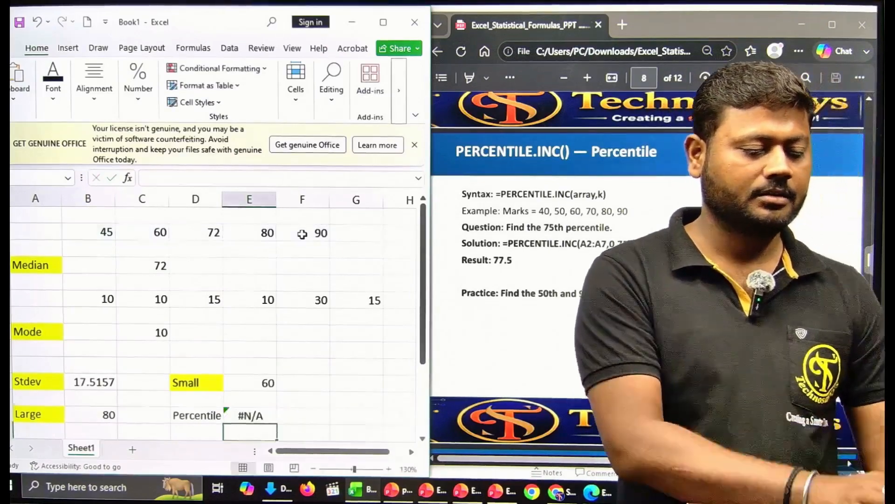
# Step: Revise the formula to =PERCENTRANK.INC(B2:F2,0.75) and widen column E; it still shows #N/A
pyautogui.click(258, 404)
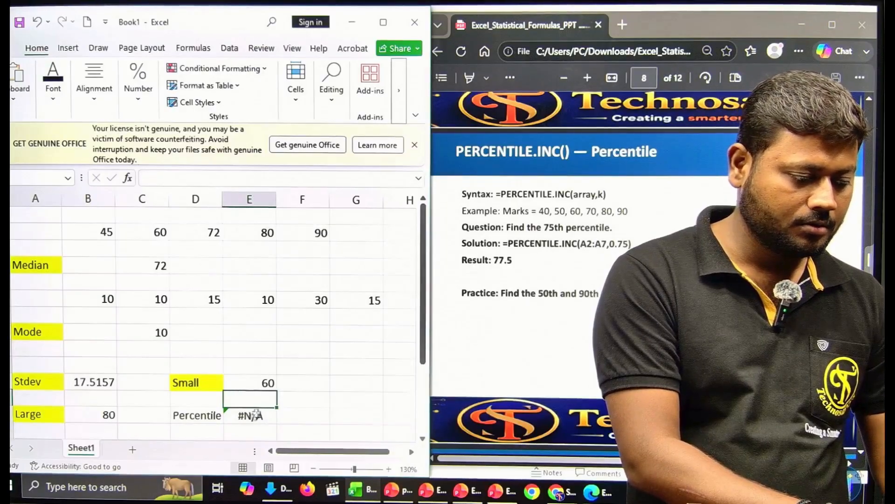
pyautogui.doubleClick(255, 416)
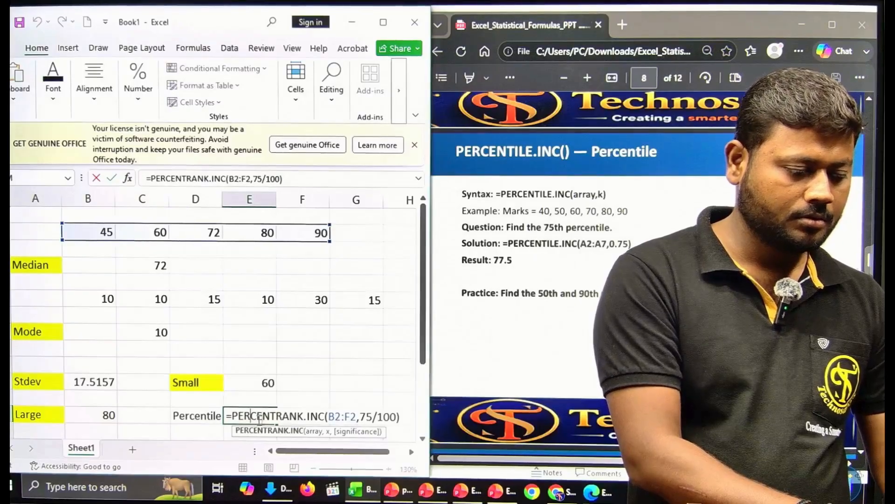
pyautogui.click(398, 416)
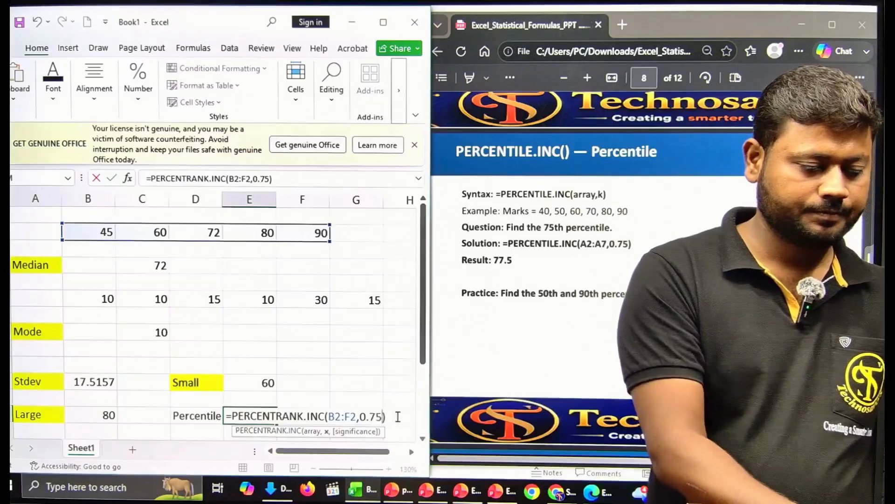
pyautogui.press('Return')
pyautogui.click(271, 415)
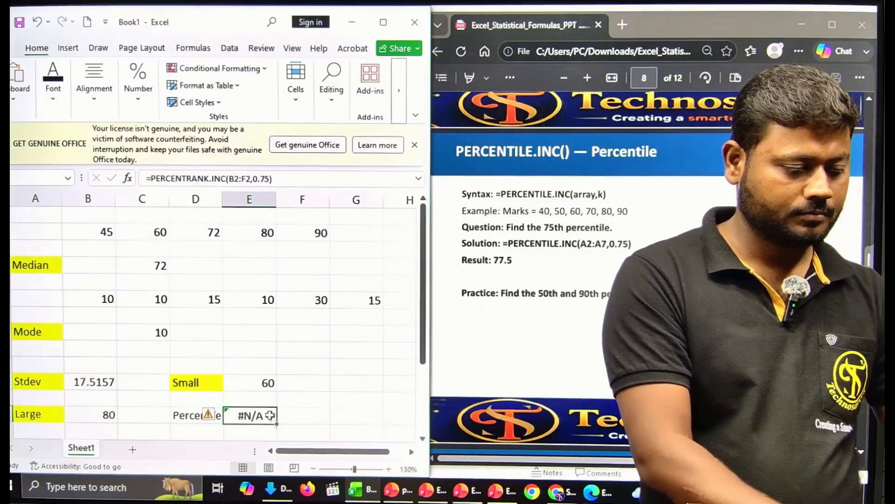
pyautogui.moveTo(278, 200); pyautogui.dragTo(311, 201)
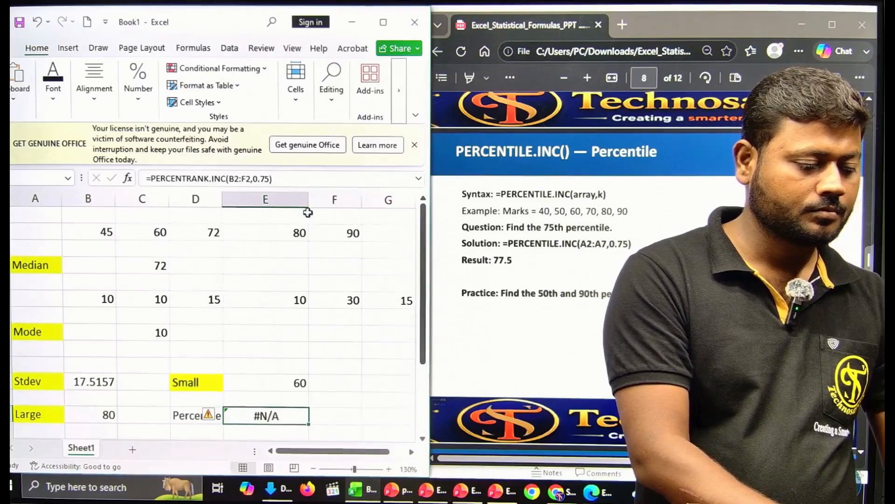
pyautogui.doubleClick(275, 416)
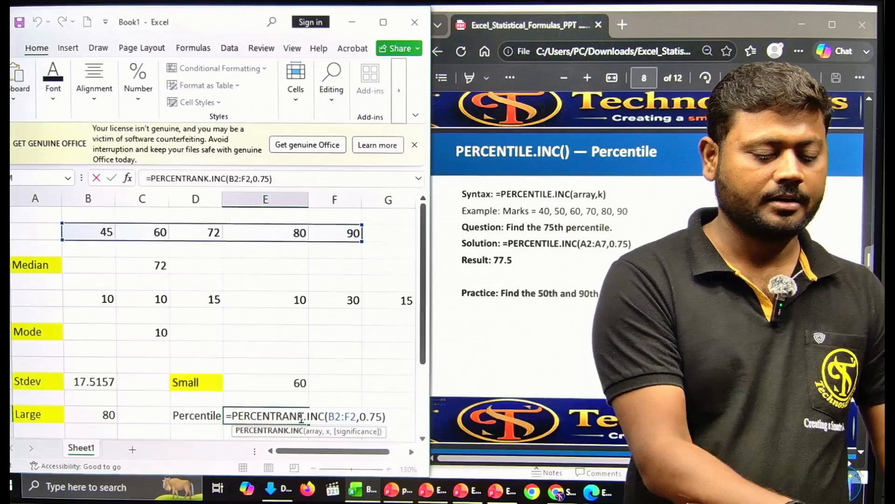
# Step: Switch the function to PERCENTILE.INC, clearing the formula error to get =PERCENTILE.INC(B2:F2,0.75)
pyautogui.press('BackSpace')
pyautogui.press('BackSpace')
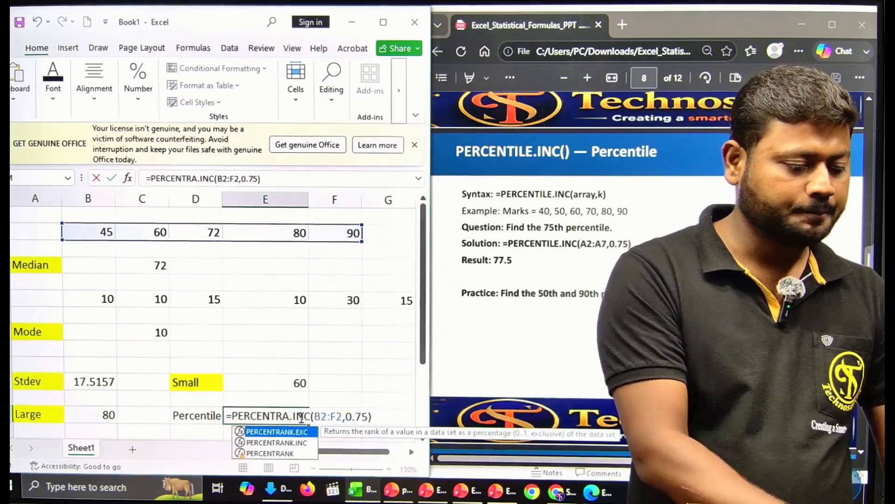
pyautogui.press('BackSpace')
pyautogui.press('BackSpace')
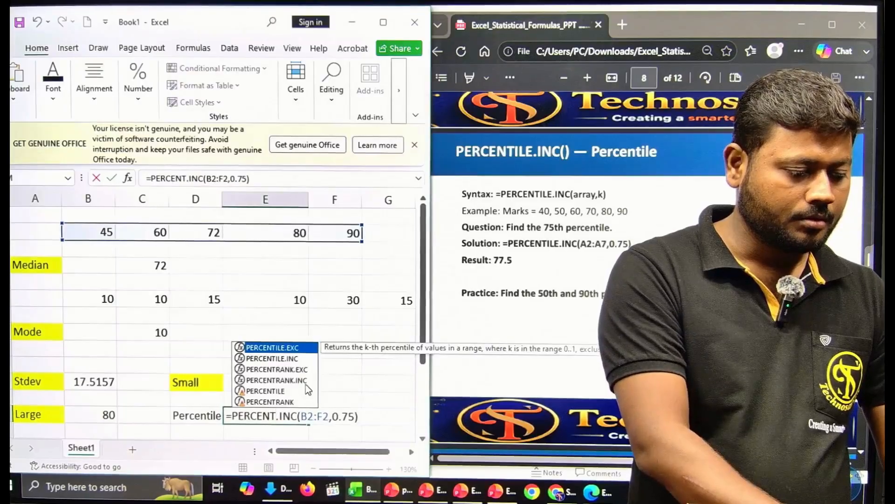
pyautogui.doubleClick(284, 358)
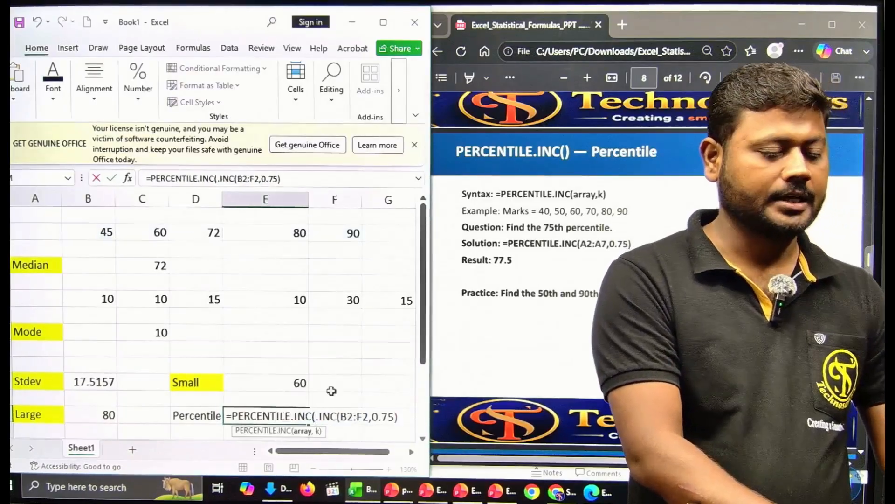
pyautogui.press('Return')
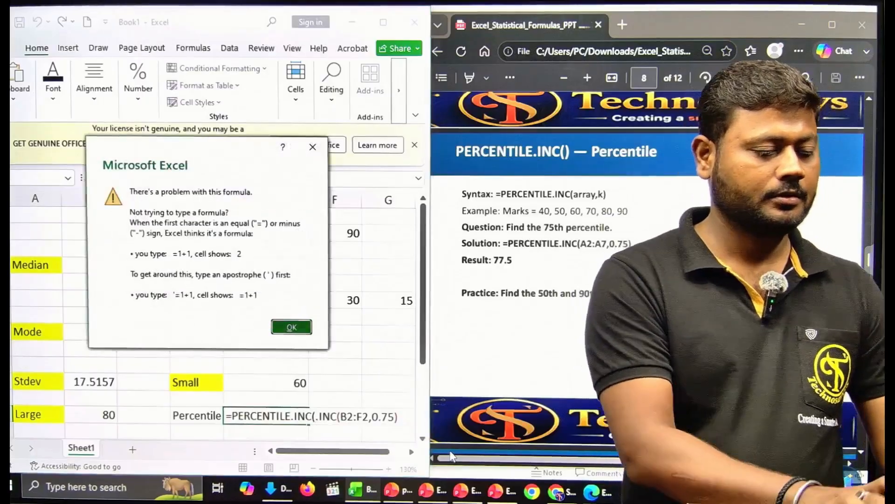
pyautogui.press('Return')
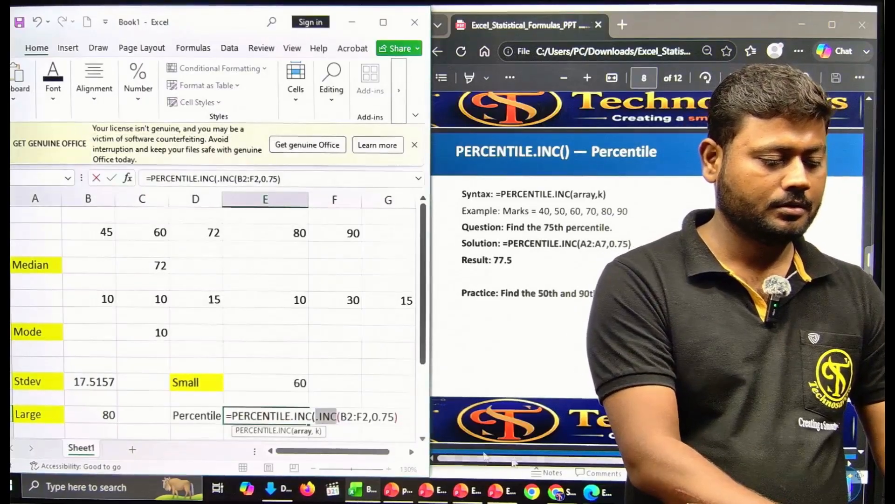
pyautogui.press('BackSpace')
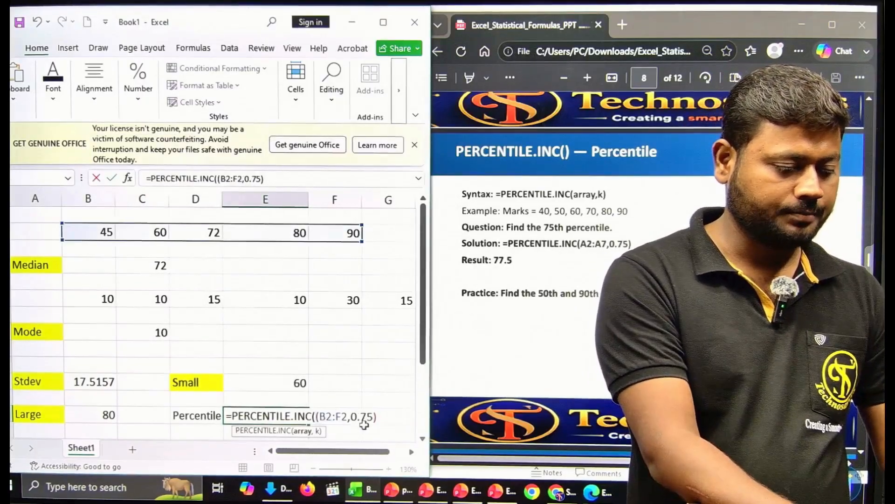
pyautogui.press('BackSpace')
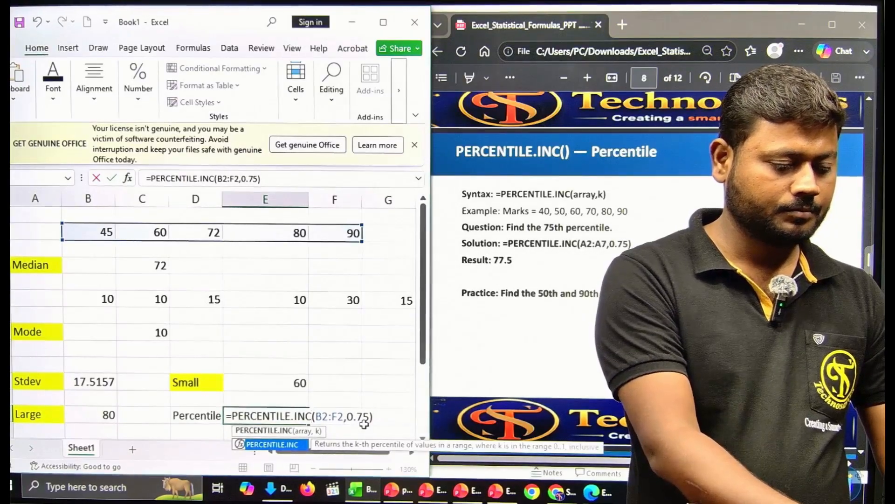
pyautogui.press('Return')
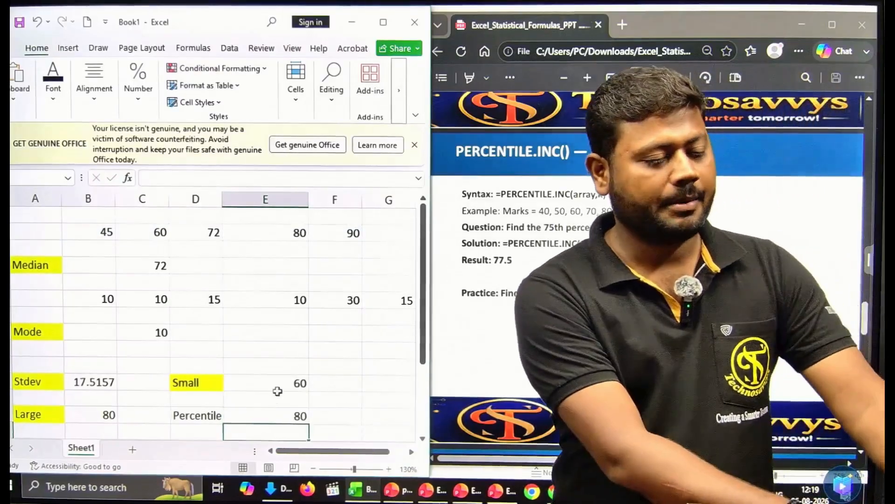
# Step: Review the PERCENTILE.INC formula and recommit it, showing 80
pyautogui.doubleClick(275, 415)
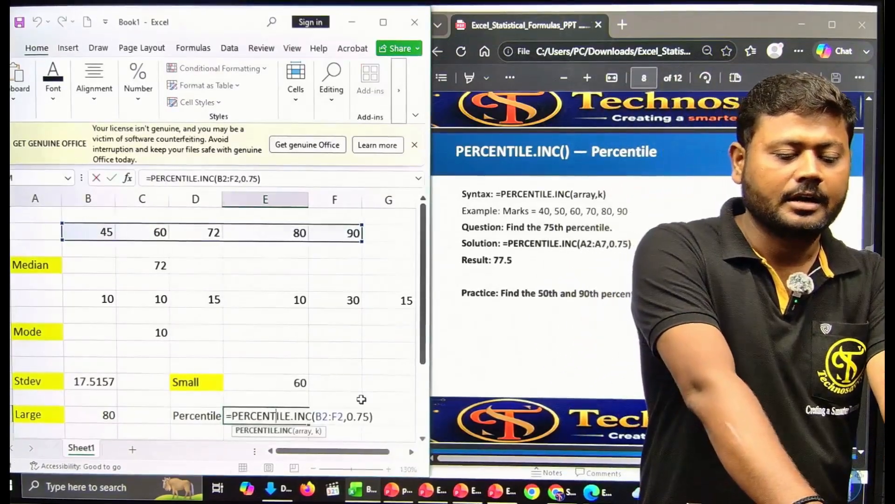
pyautogui.click(361, 399)
pyautogui.doubleClick(291, 414)
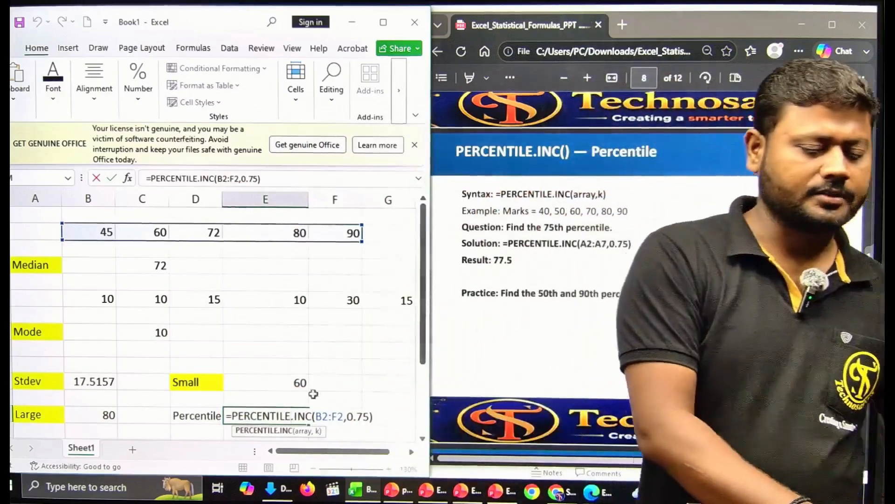
pyautogui.press('Return')
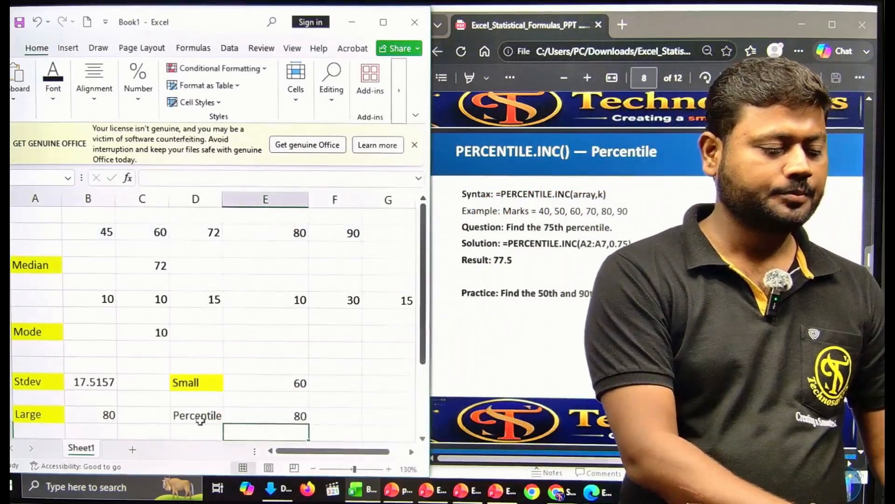
# Step: Fill the Percentile label cell with yellow
pyautogui.click(197, 415)
pyautogui.click(53, 77)
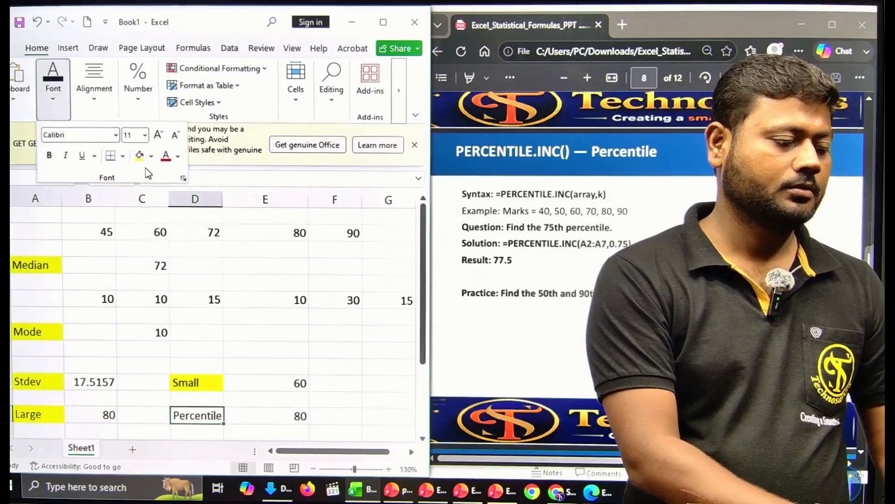
pyautogui.click(139, 155)
# Step: Scroll the slides PDF to the RANK.EQ() slide and return to the spreadsheet
pyautogui.click(529, 310)
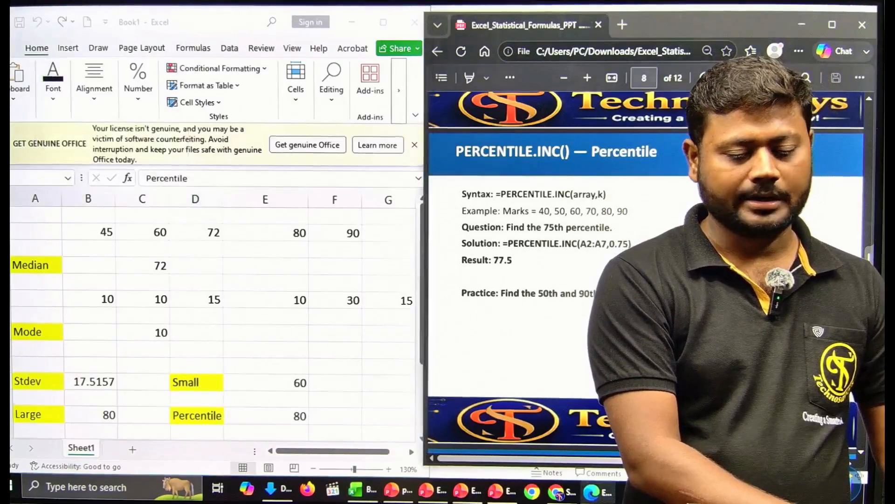
pyautogui.scroll(-2, 862, 455)
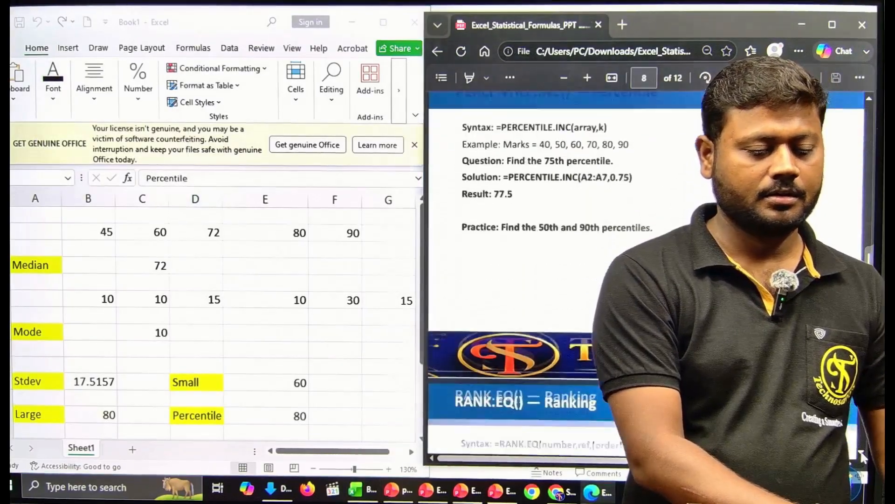
pyautogui.scroll(-5, 862, 455)
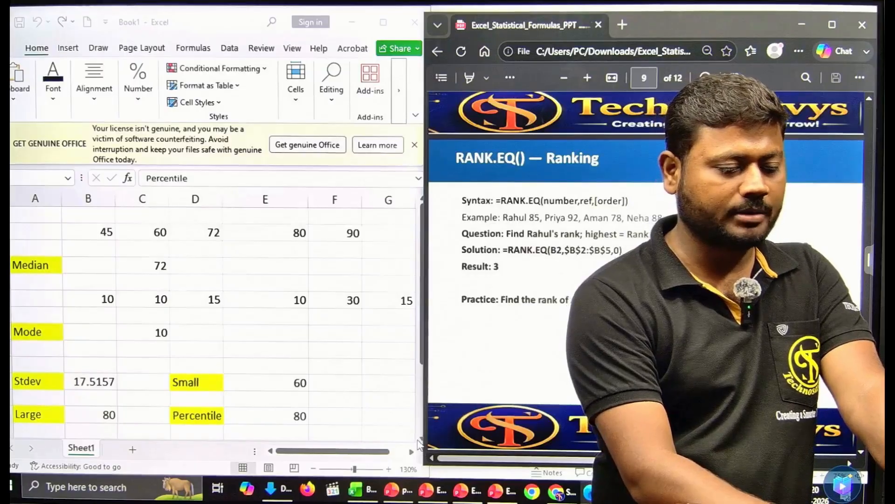
pyautogui.click(420, 441)
pyautogui.scroll(-3, 422, 444)
pyautogui.scroll(-2, 420, 442)
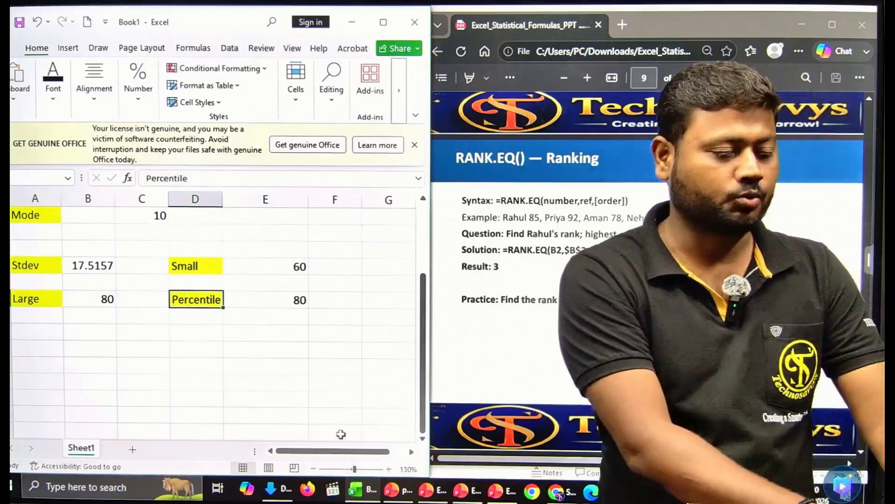
# Step: Enter Rahul 85 and Priya 92 as name and score rows in columns C and D
pyautogui.click(122, 362)
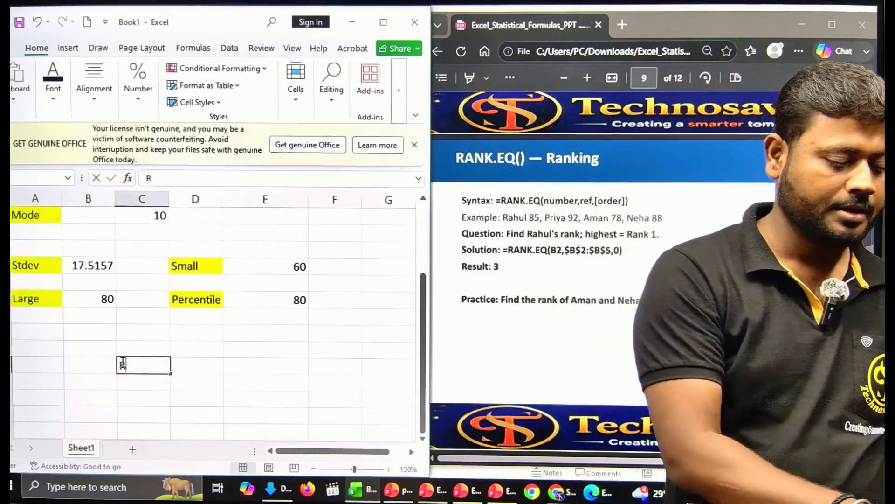
pyautogui.write('Rahul')
pyautogui.press('Tab')
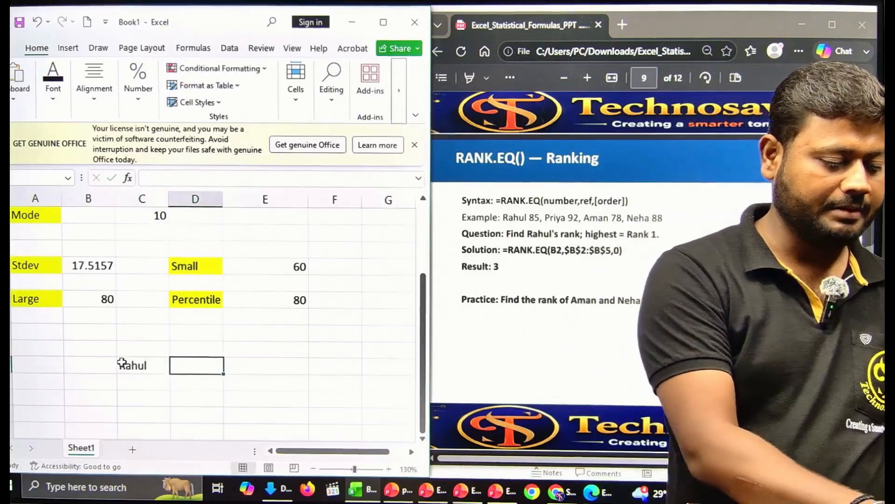
pyautogui.write('85')
pyautogui.press('Return')
pyautogui.write('P')
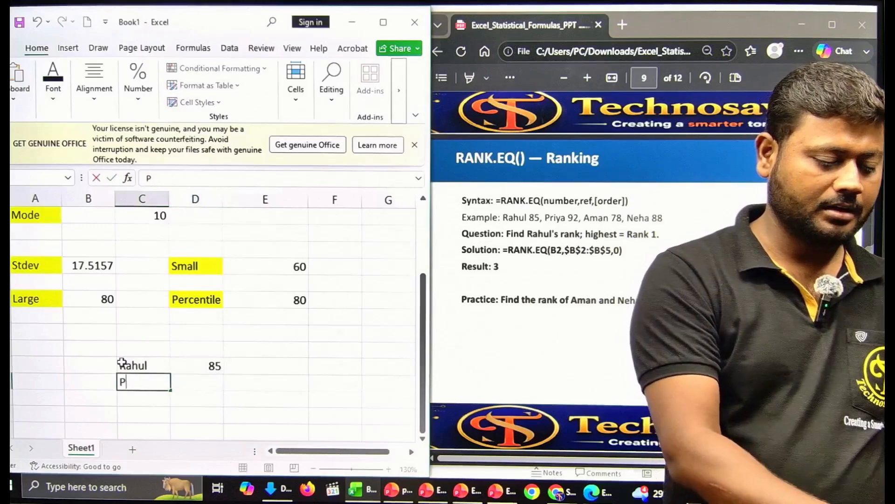
pyautogui.write('riya')
pyautogui.press('Tab')
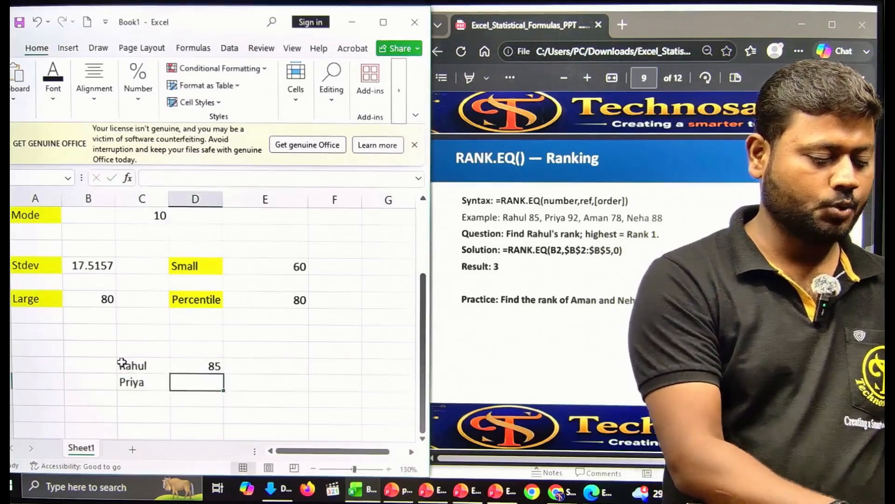
pyautogui.write('92')
pyautogui.press('Return')
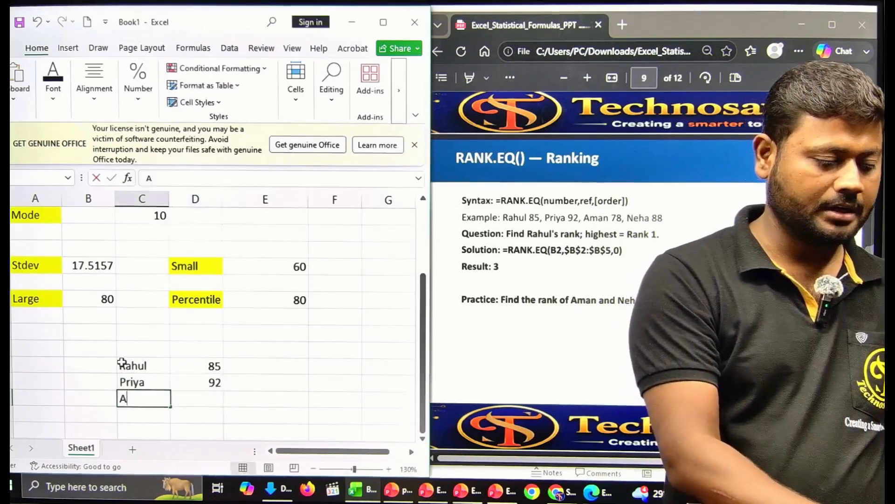
# Step: Add Aman 78 and Neha 88, then move below the list for the rank formula
pyautogui.write('Aman')
pyautogui.press('Tab')
pyautogui.write('78')
pyautogui.press('Down')
pyautogui.press('Left')
pyautogui.write('N')
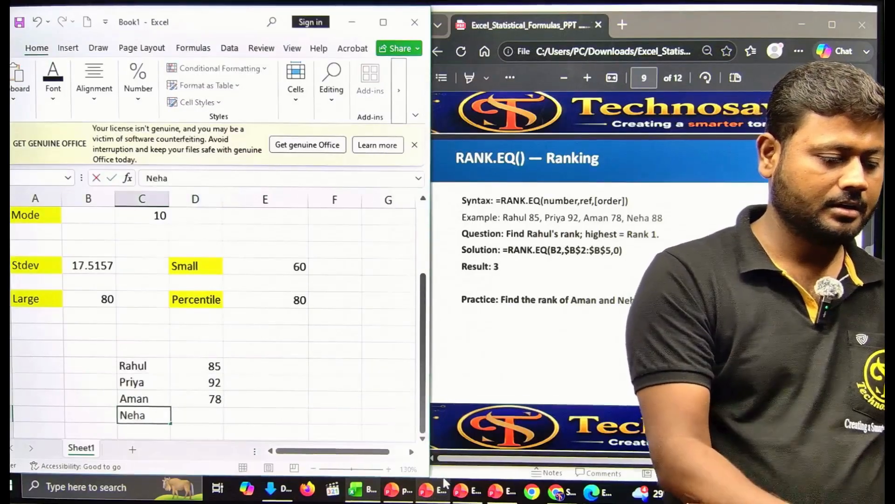
pyautogui.write('eha')
pyautogui.press('Tab')
pyautogui.write('88')
pyautogui.press('Tab')
pyautogui.press('Down')
pyautogui.press('Left')
pyautogui.press('Left')
pyautogui.press('Down')
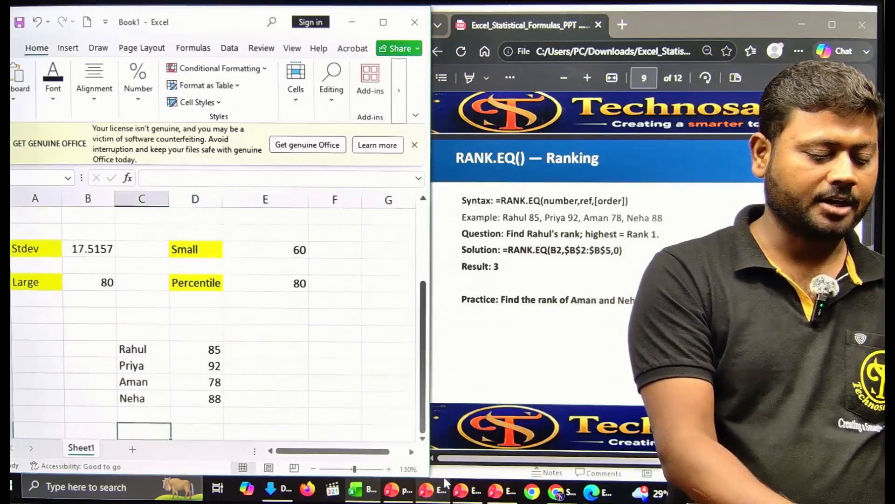
# Step: Enter a RANK.EQ formula with an absolute reference range and order 0
pyautogui.write('=ran')
pyautogui.moveTo(445, 483)
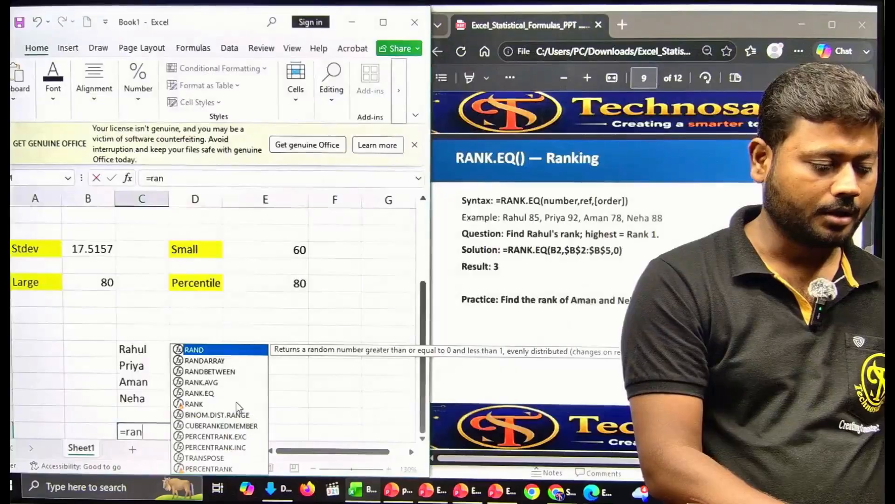
pyautogui.doubleClick(215, 394)
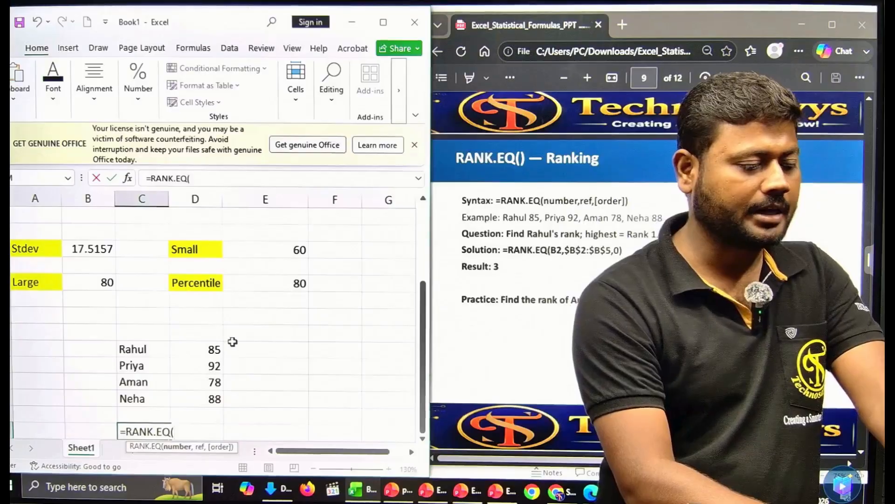
pyautogui.moveTo(187, 345); pyautogui.dragTo(189, 397)
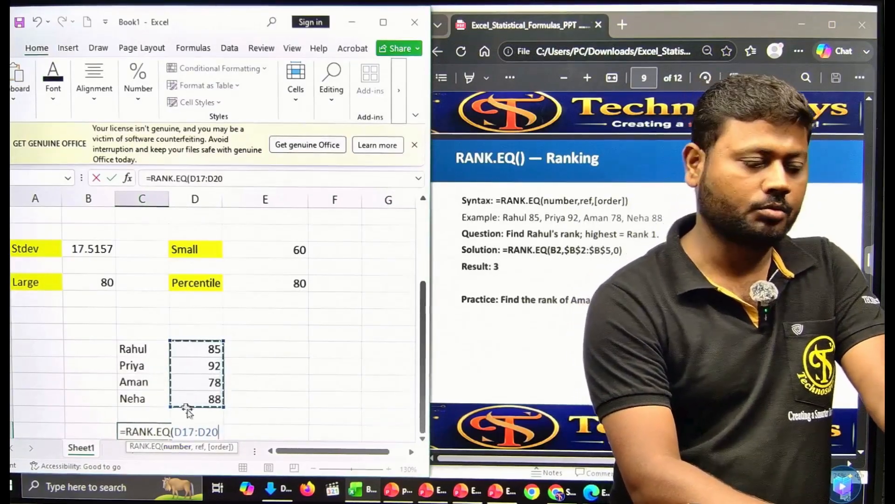
pyautogui.click(152, 354)
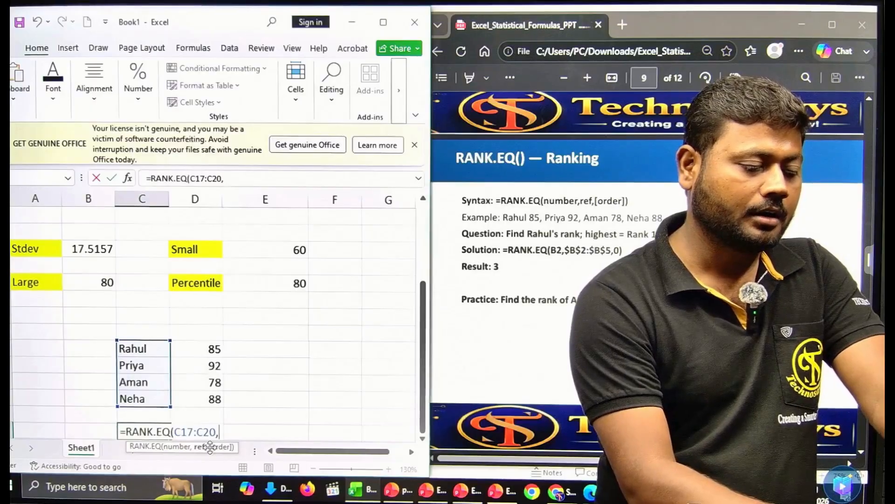
pyautogui.moveTo(148, 346); pyautogui.dragTo(152, 386)
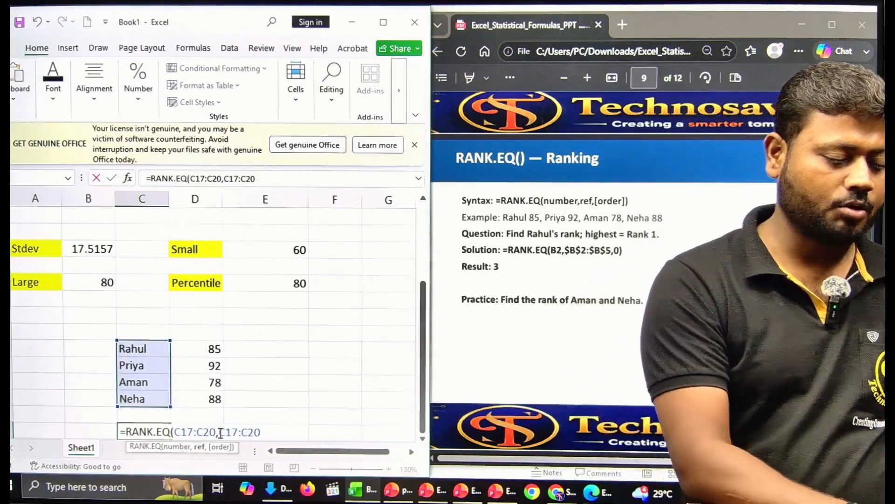
pyautogui.press('F4')
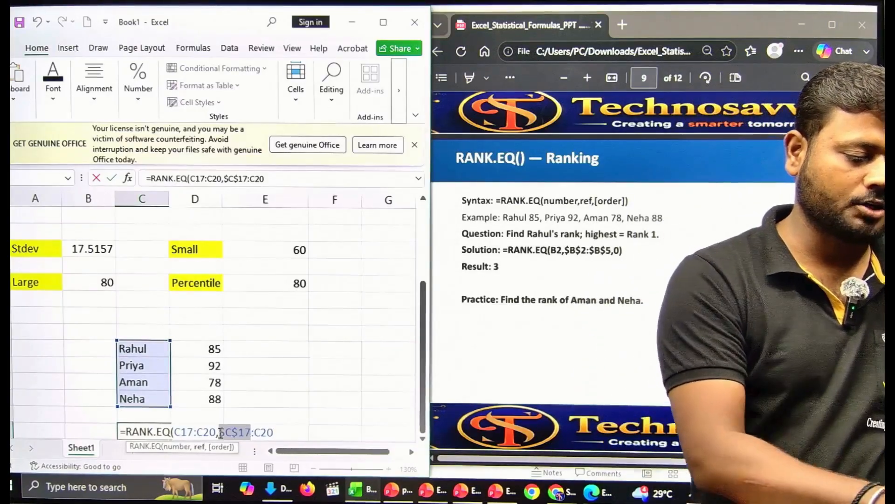
pyautogui.click(255, 434)
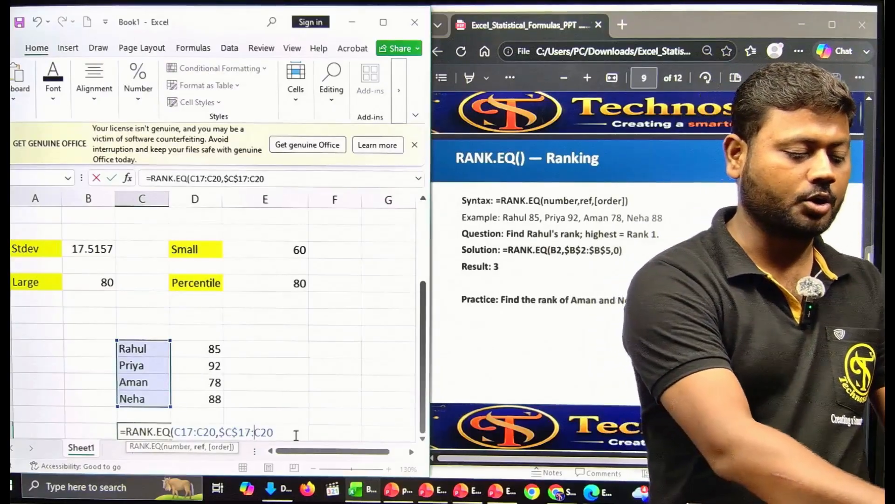
pyautogui.press('F4')
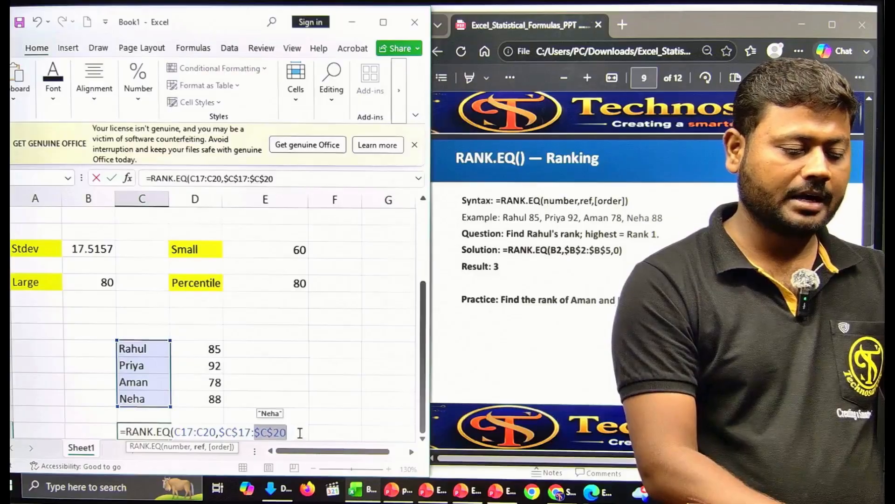
pyautogui.click(296, 435)
pyautogui.write(',')
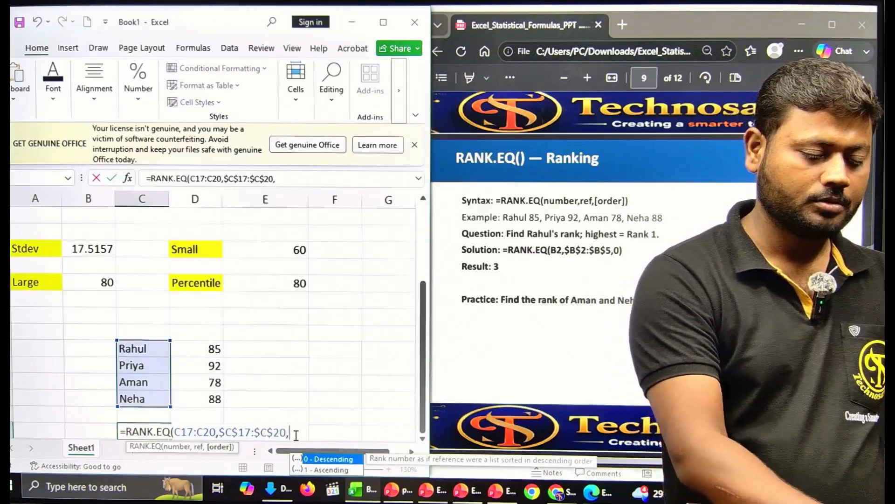
pyautogui.write('0')
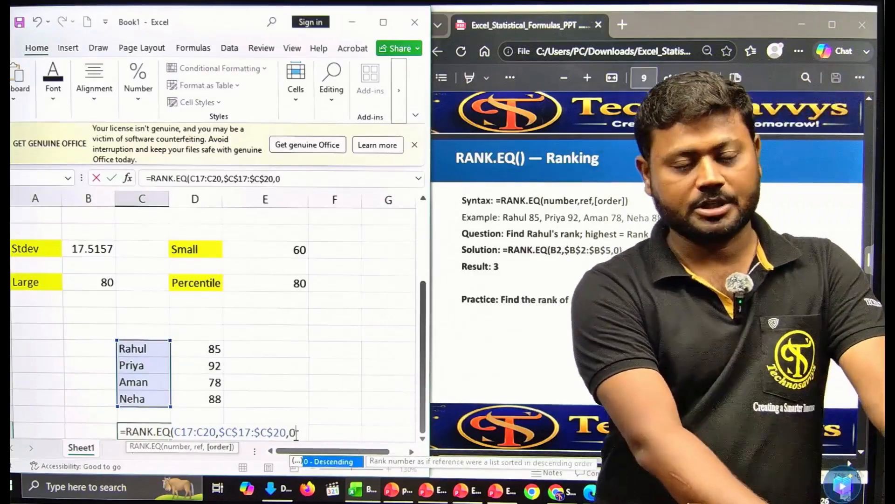
pyautogui.press('Return')
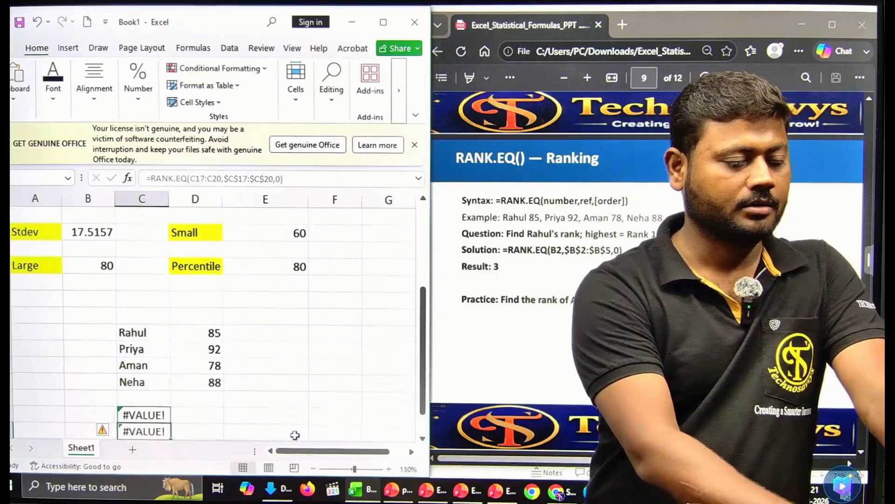
# Step: Fix the #VALUE! error by changing the column C references to D17:D20 and $D$17:$D$20
pyautogui.click(154, 414)
pyautogui.doubleClick(154, 414)
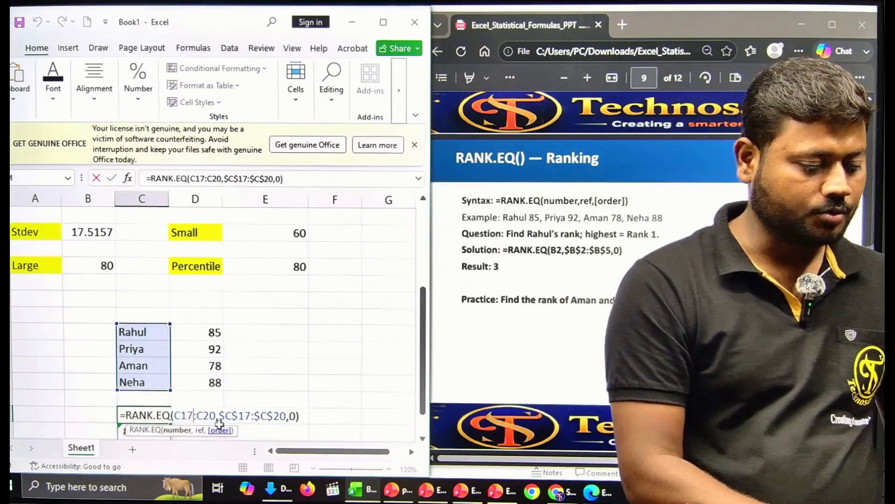
pyautogui.press('BackSpace')
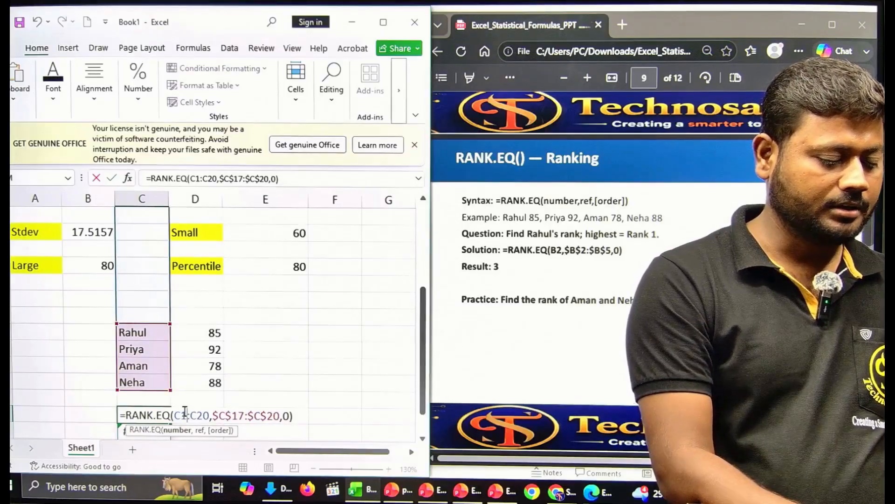
pyautogui.write('7')
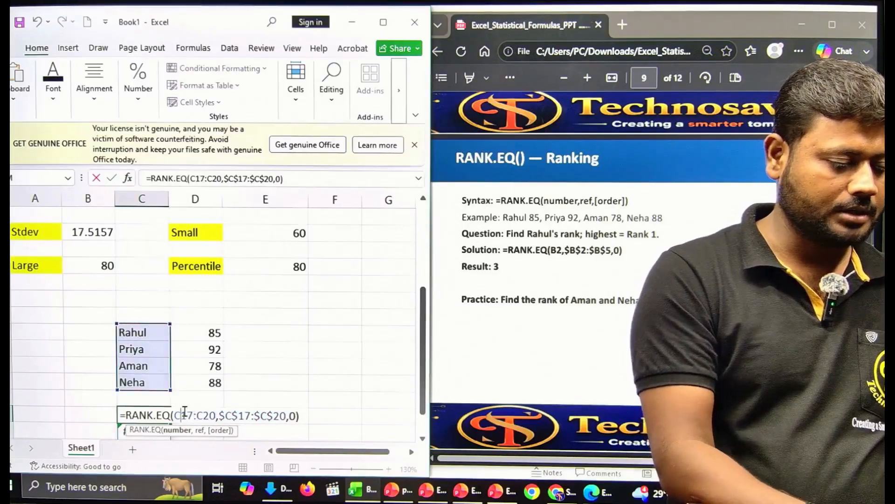
pyautogui.press('BackSpace')
pyautogui.write('D')
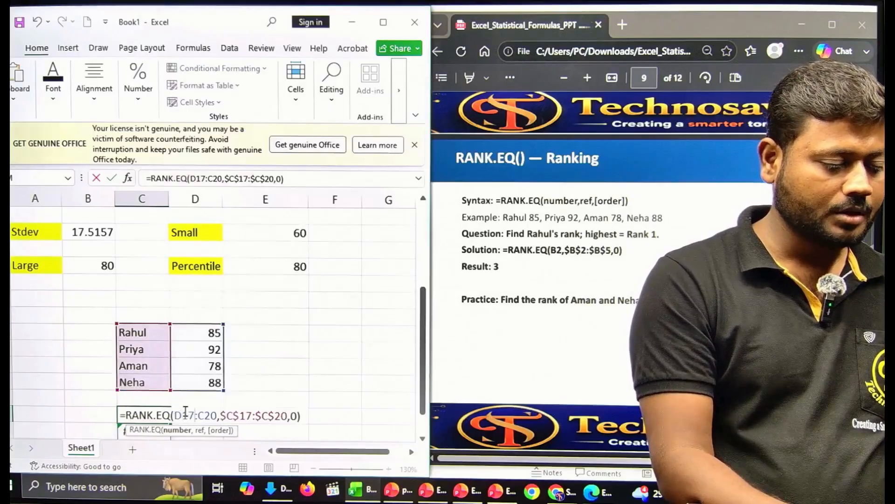
pyautogui.press('Right')
pyautogui.press('Right')
pyautogui.press('Right')
pyautogui.press('Right')
pyautogui.press('BackSpace')
pyautogui.write('D')
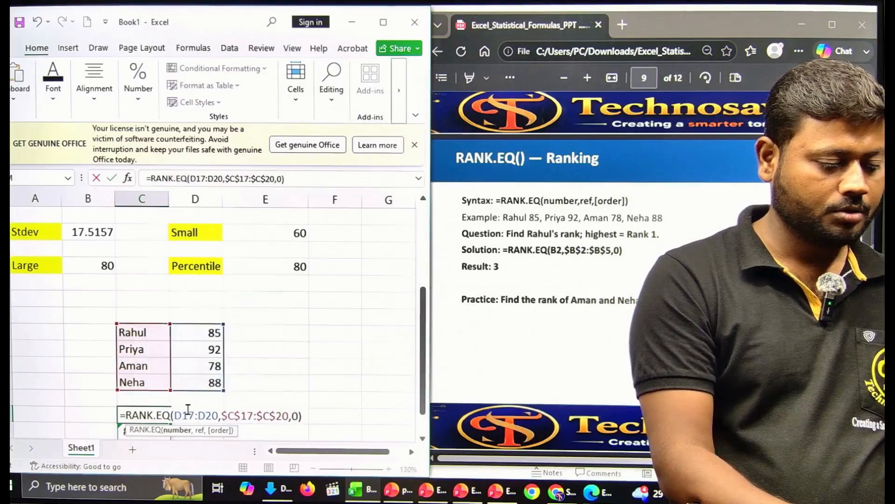
pyautogui.press('Right')
pyautogui.press('Right')
pyautogui.press('Right')
pyautogui.press('BackSpace')
pyautogui.write('D')
pyautogui.press('Right')
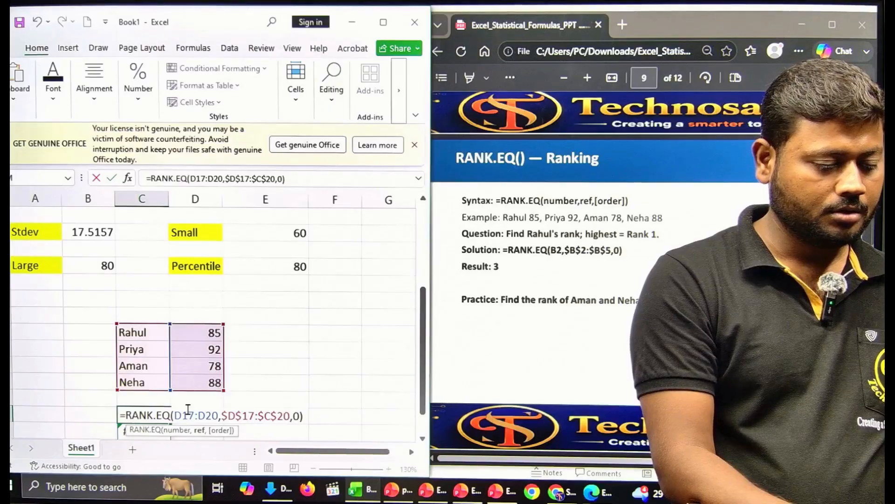
pyautogui.press('Right')
pyautogui.press('Right')
pyautogui.press('Right')
pyautogui.press('Right')
pyautogui.press('BackSpace')
pyautogui.write('D')
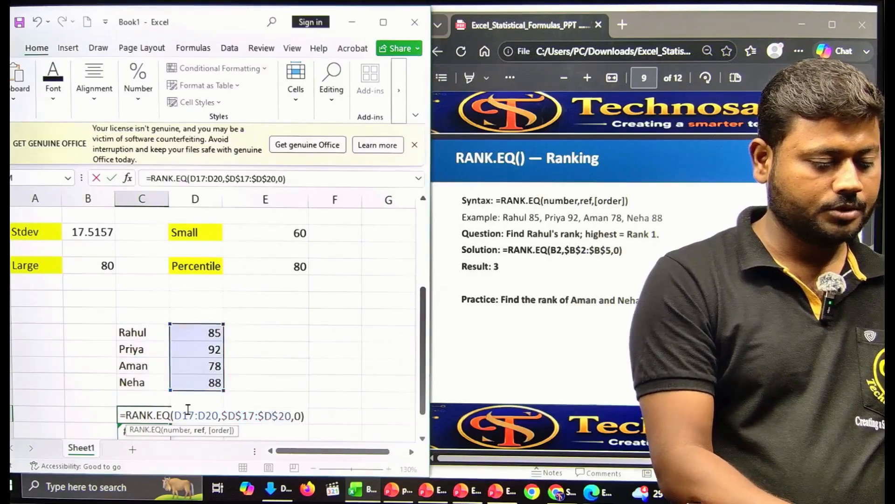
pyautogui.press('Return')
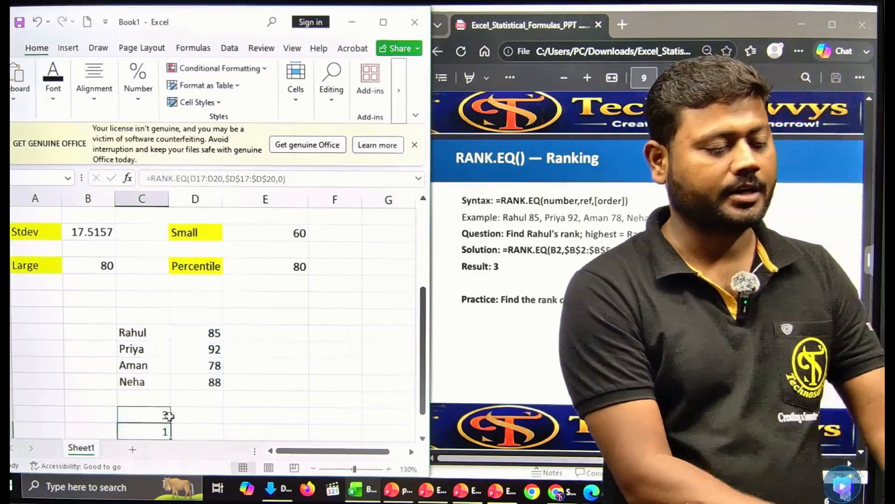
# Step: Review the rank formula, showing Rahul's rank 3, leaving the spilled values unchanged
pyautogui.doubleClick(167, 415)
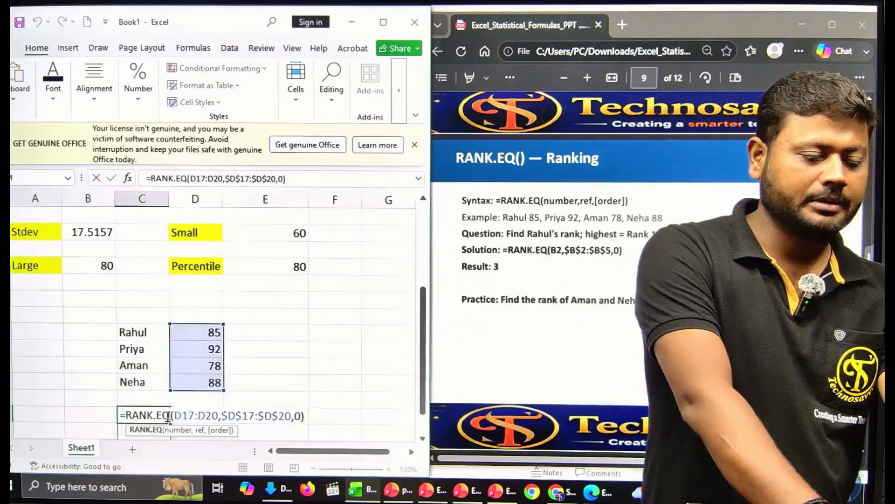
pyautogui.click(318, 383)
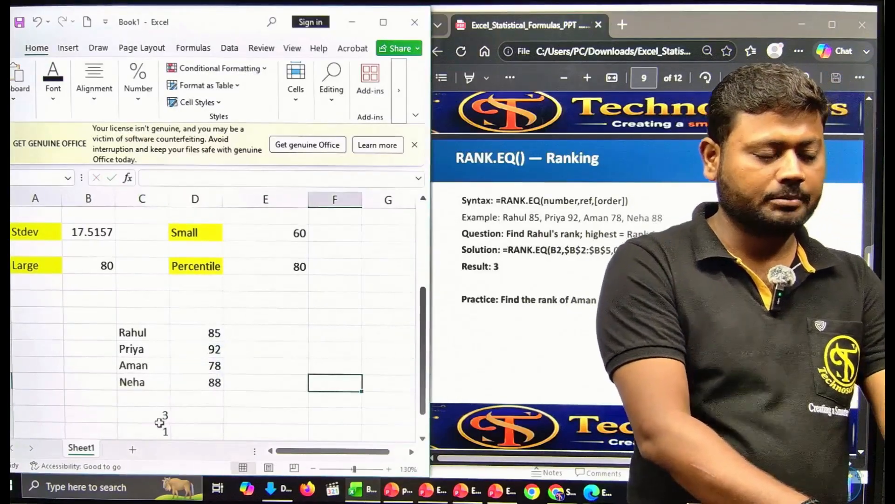
pyautogui.doubleClick(160, 415)
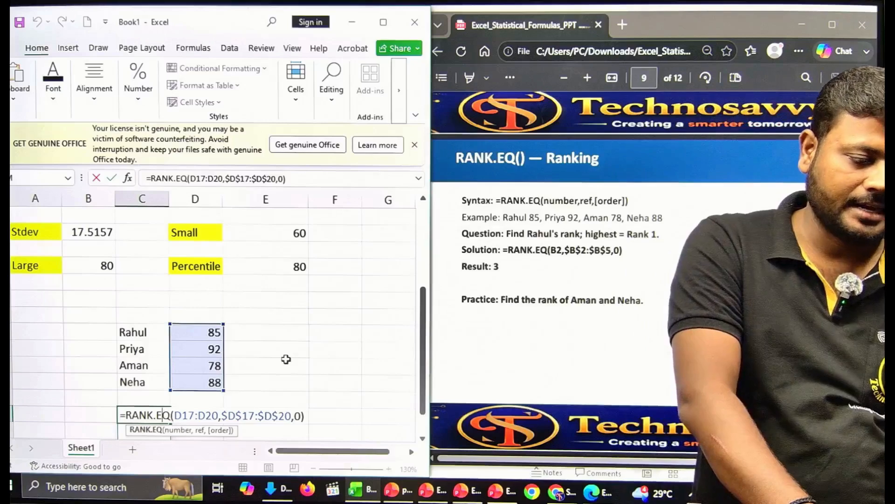
pyautogui.press('Return')
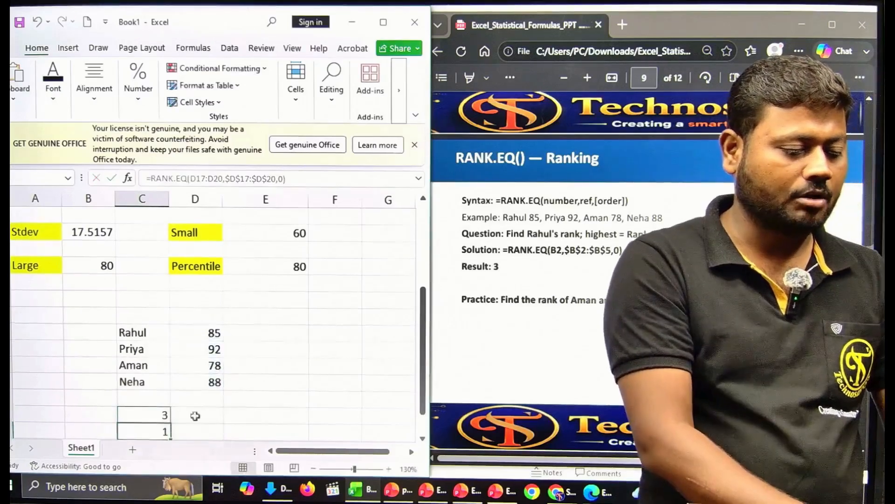
pyautogui.press('BackSpace')
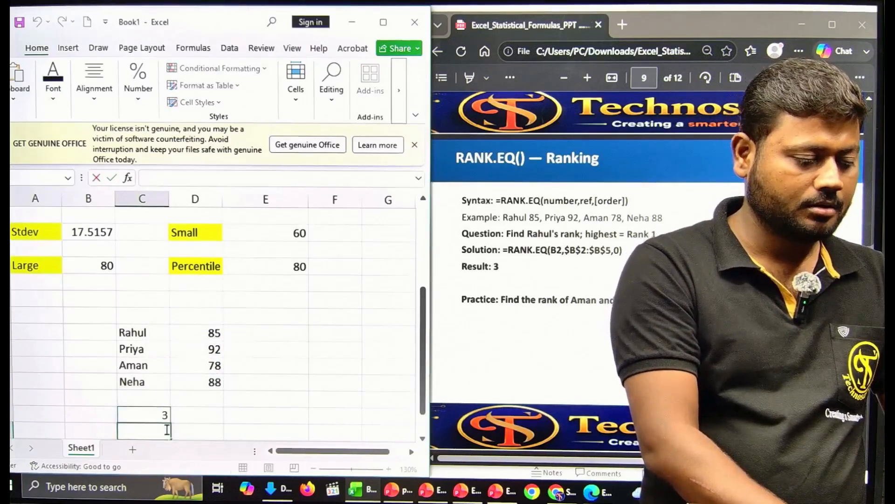
pyautogui.press('Escape')
pyautogui.click(260, 403)
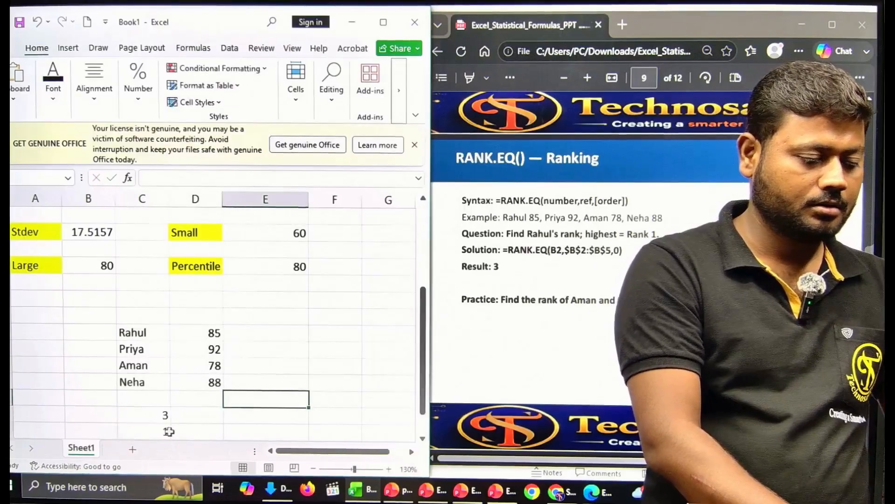
# Step: Inspect the spilled ranks, then delete the rank formula to start over
pyautogui.click(167, 432)
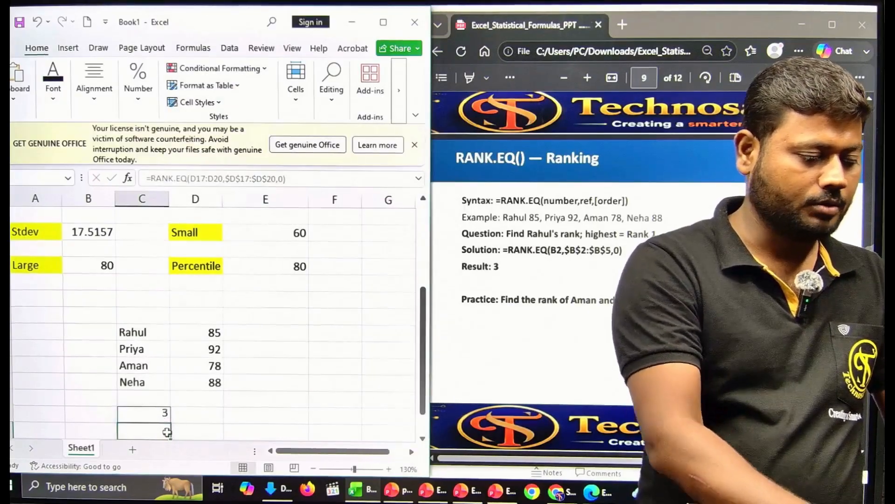
pyautogui.click(261, 420)
pyautogui.click(154, 430)
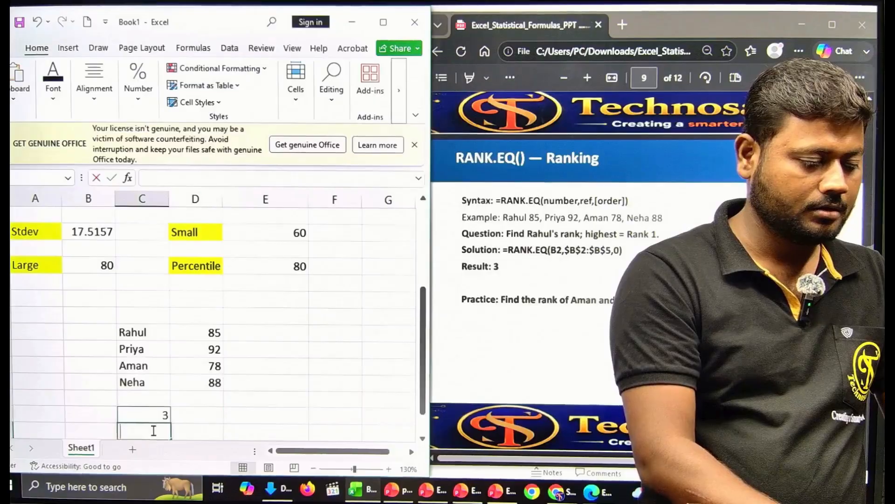
pyautogui.press('BackSpace')
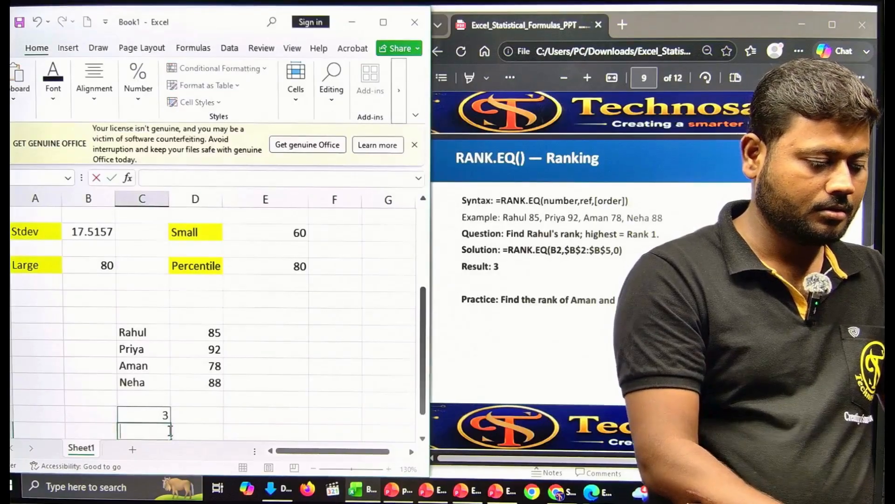
pyautogui.press('Escape')
pyautogui.click(232, 404)
pyautogui.click(165, 411)
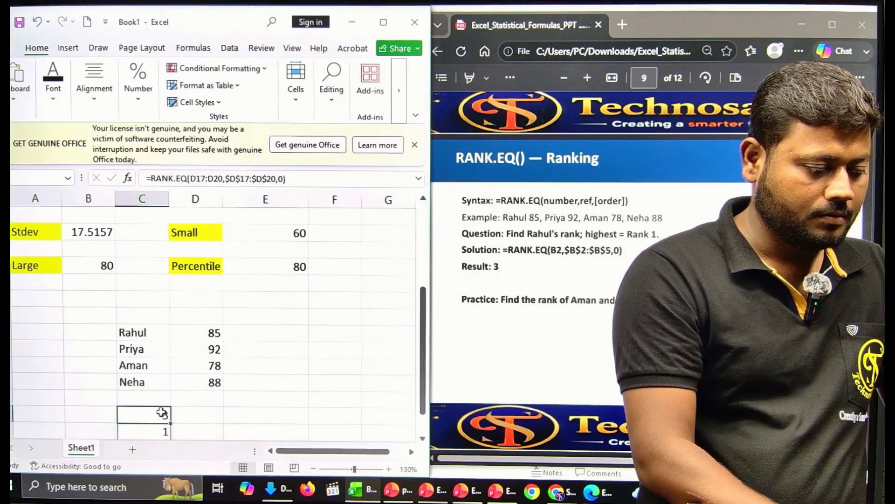
pyautogui.press('Delete')
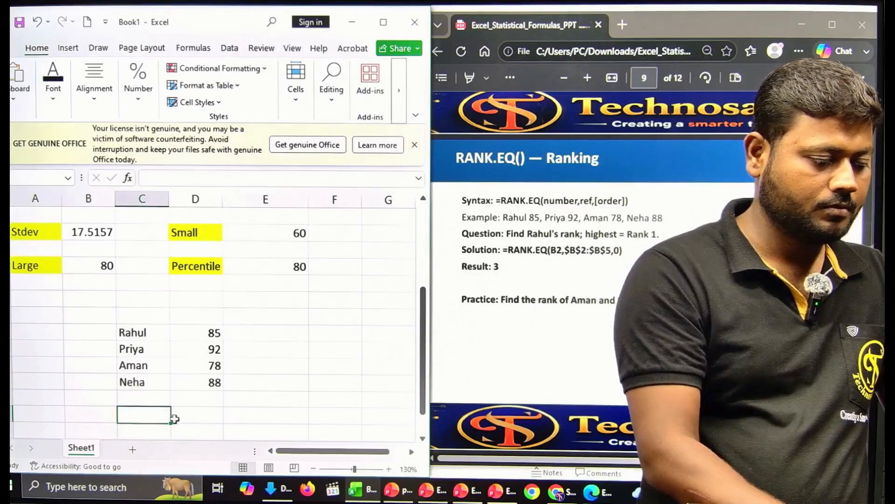
# Step: Below the scores, start =RANK.EQ( with D17:D20 as numbers and the scores as reference range
pyautogui.click(231, 398)
pyautogui.click(174, 416)
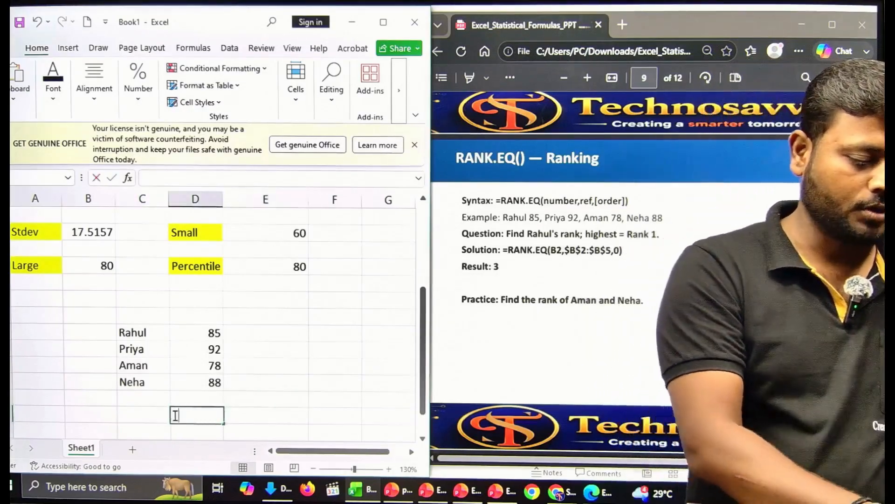
pyautogui.write('=ra')
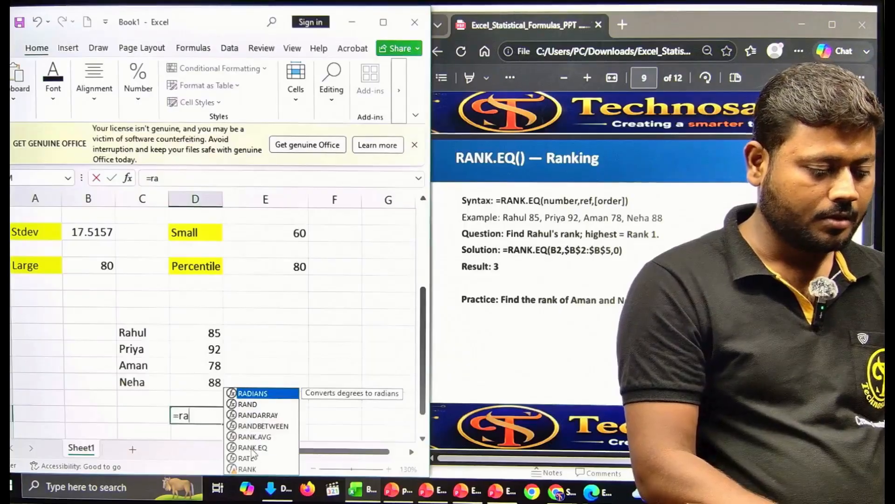
pyautogui.doubleClick(253, 448)
pyautogui.moveTo(184, 336); pyautogui.dragTo(194, 381)
pyautogui.write(',')
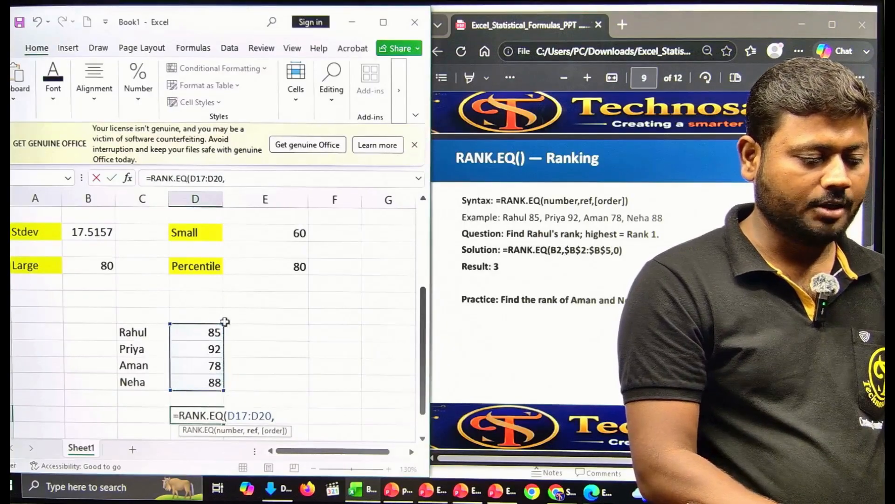
pyautogui.moveTo(208, 334); pyautogui.dragTo(203, 380)
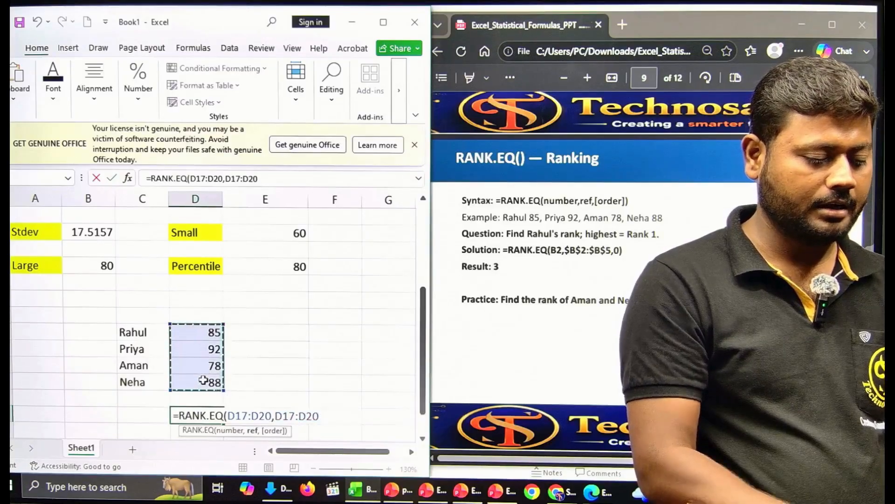
pyautogui.press('Right')
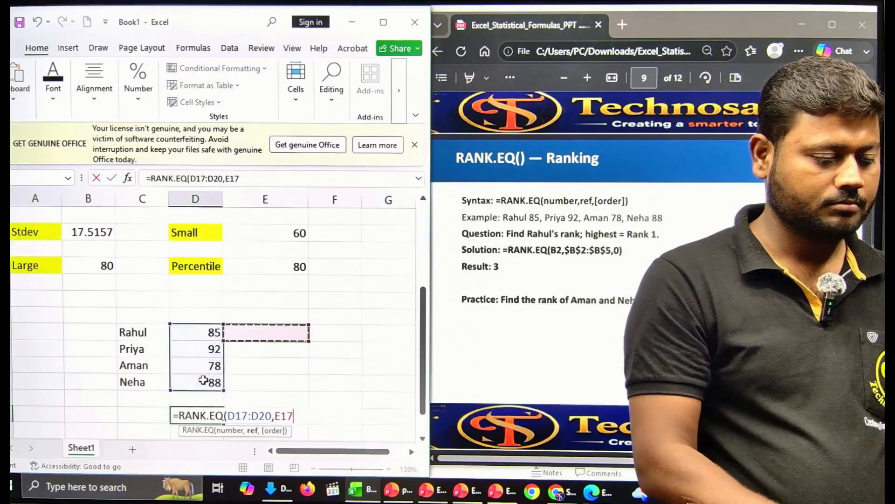
pyautogui.press('BackSpace')
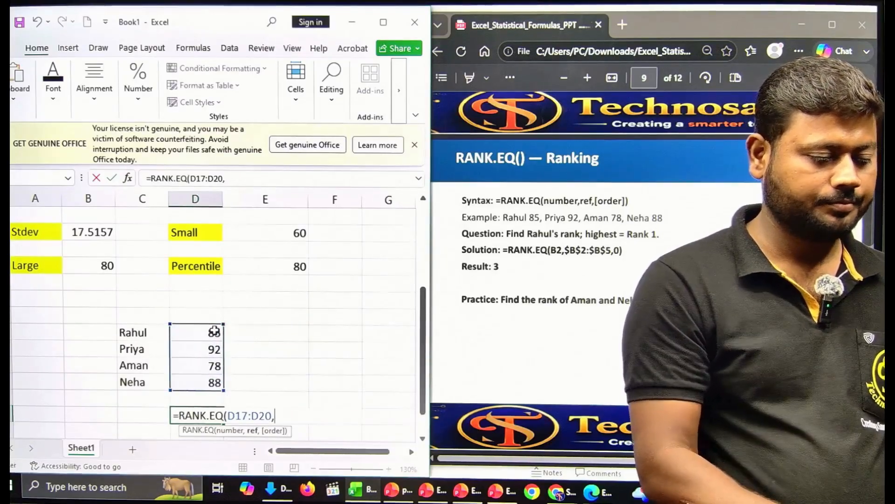
pyautogui.moveTo(213, 331); pyautogui.dragTo(208, 381)
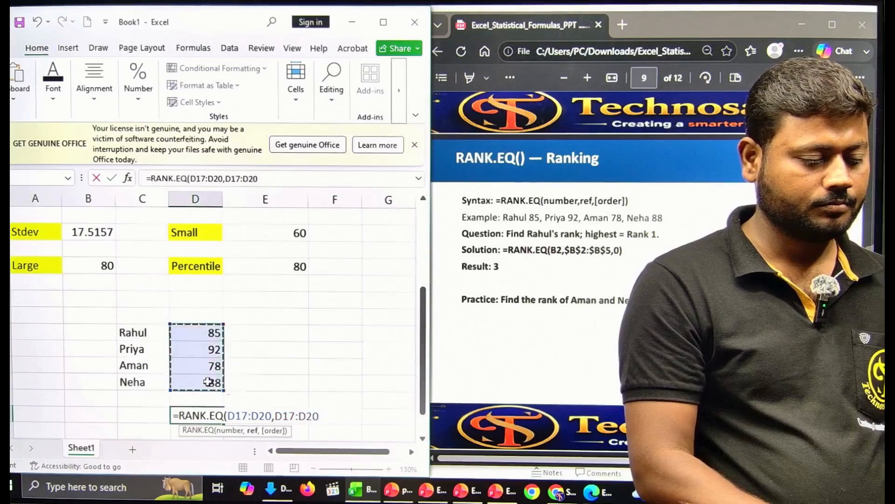
# Step: Make the reference range absolute starting at $D$17 and add the order argument separator
pyautogui.click(274, 416)
pyautogui.press('F4')
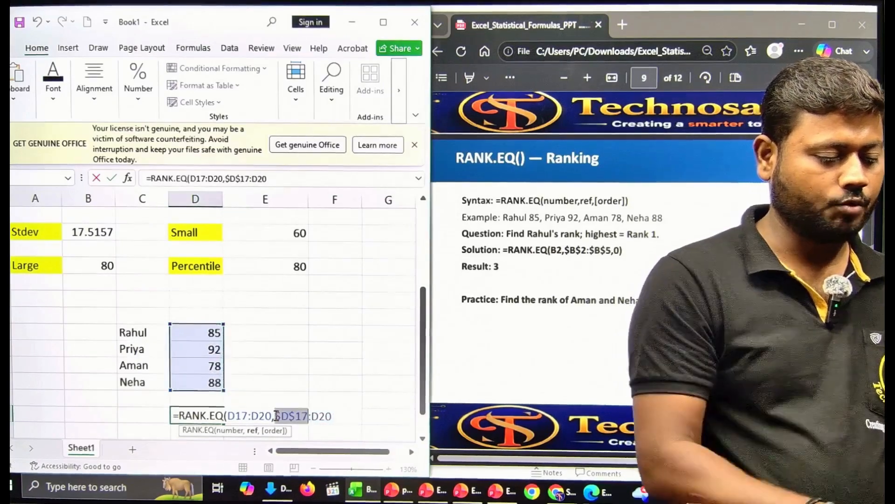
pyautogui.click(315, 416)
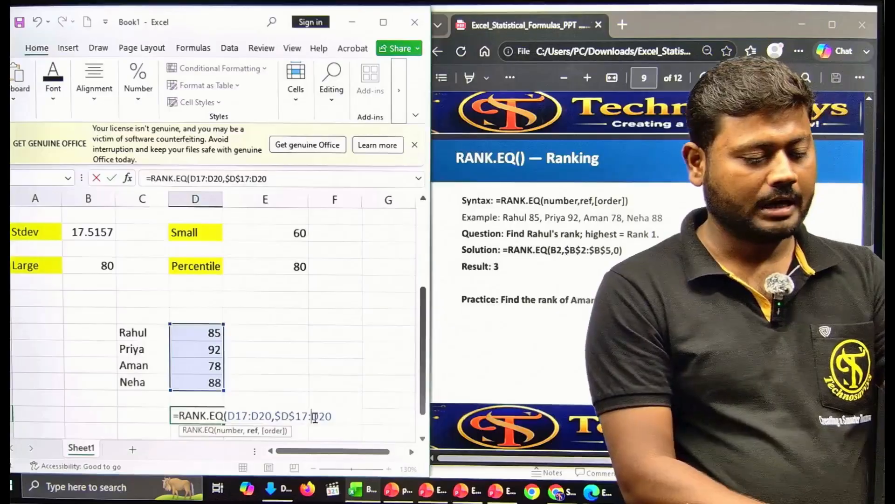
pyautogui.press('F4')
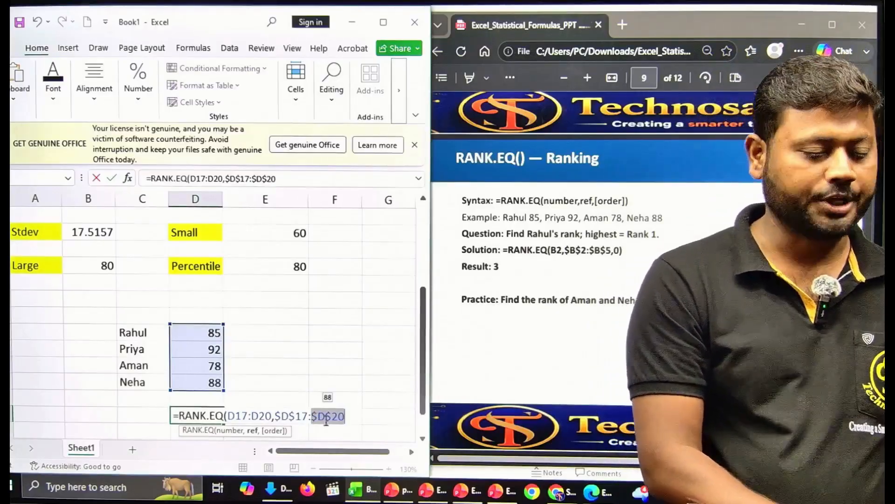
pyautogui.write(',')
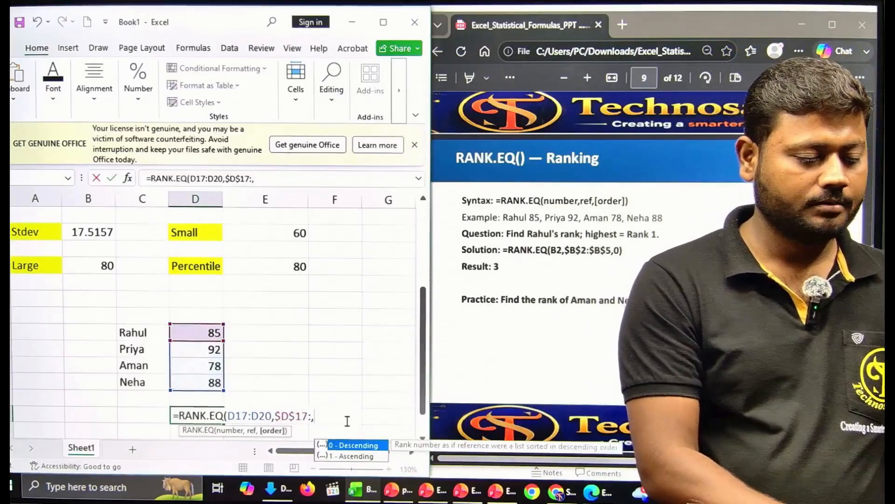
pyautogui.press('Escape')
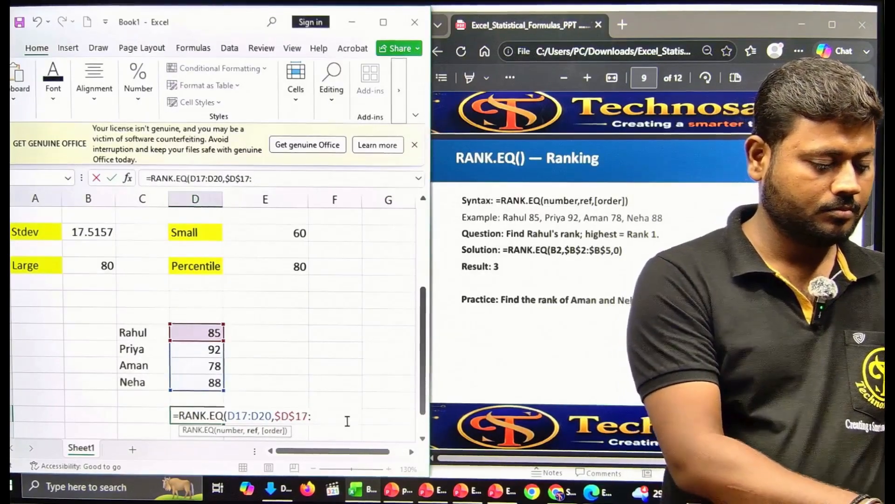
# Step: Clear the mistyped E22 end of the reference range
pyautogui.write('E22')
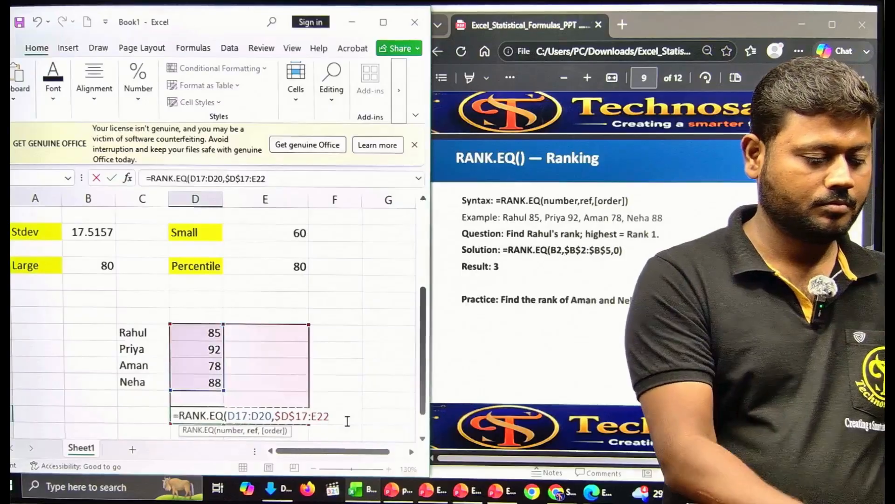
pyautogui.press('BackSpace')
pyautogui.press('BackSpace')
pyautogui.press('BackSpace')
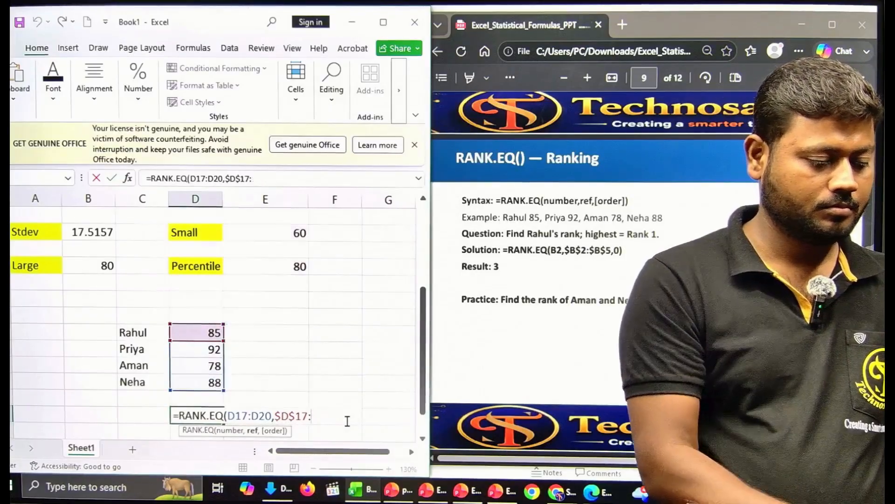
pyautogui.write('E2')
pyautogui.press('BackSpace')
pyautogui.press('BackSpace')
pyautogui.write('E2')
pyautogui.press('BackSpace')
pyautogui.press('BackSpace')
pyautogui.write('E2')
pyautogui.press('BackSpace')
pyautogui.press('BackSpace')
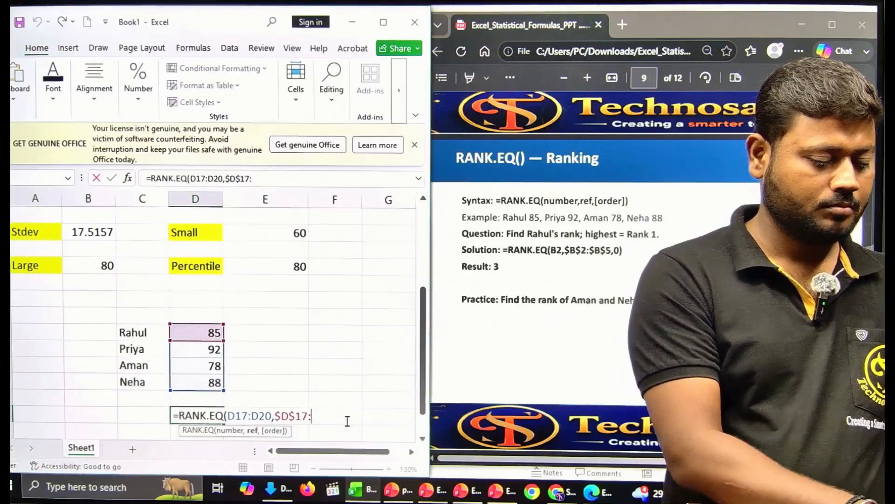
# Step: Finish =RANK.EQ(D17:D20,$D$17:$D$20,1), giving ascending ranks 2, 4, 1 and 3
pyautogui.write('D')
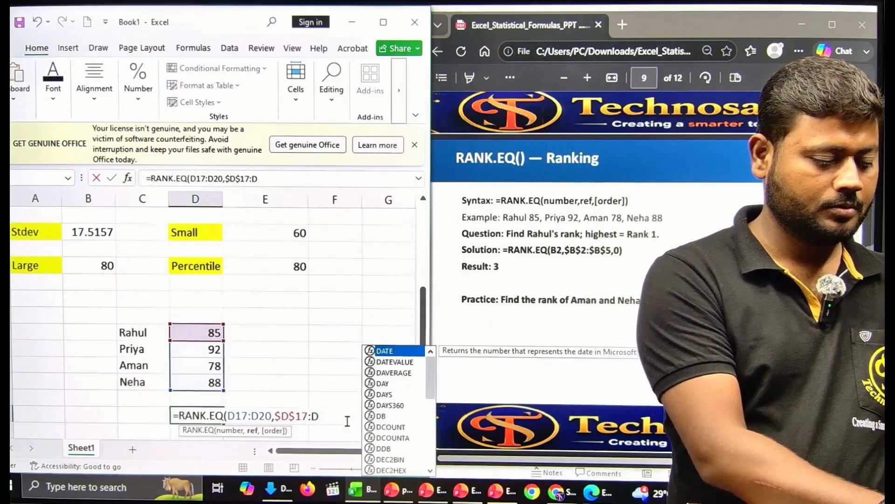
pyautogui.write('17')
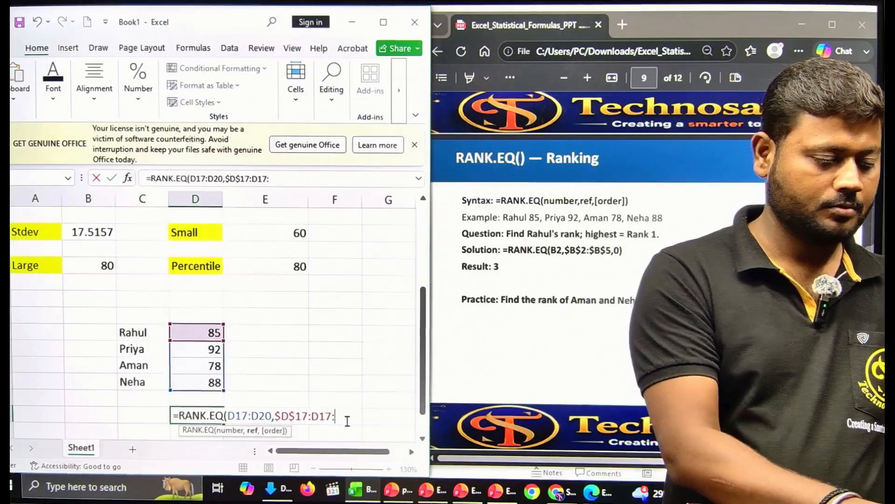
pyautogui.write(':D20')
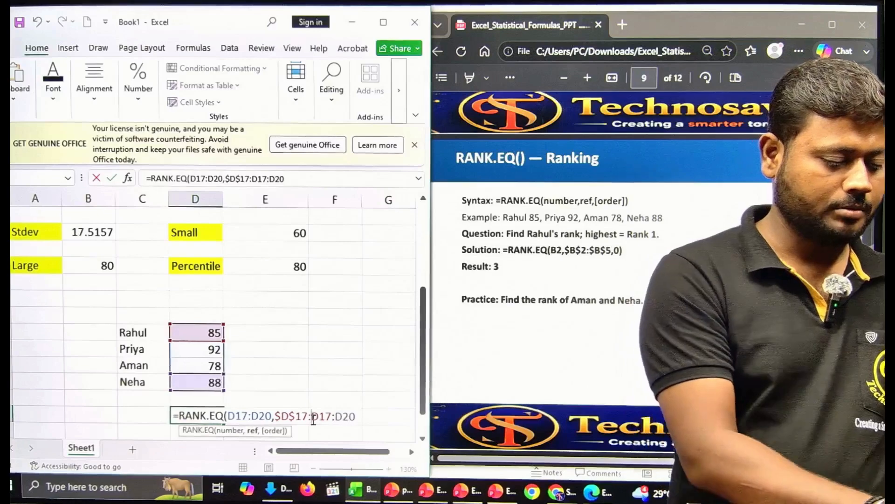
pyautogui.press('F4')
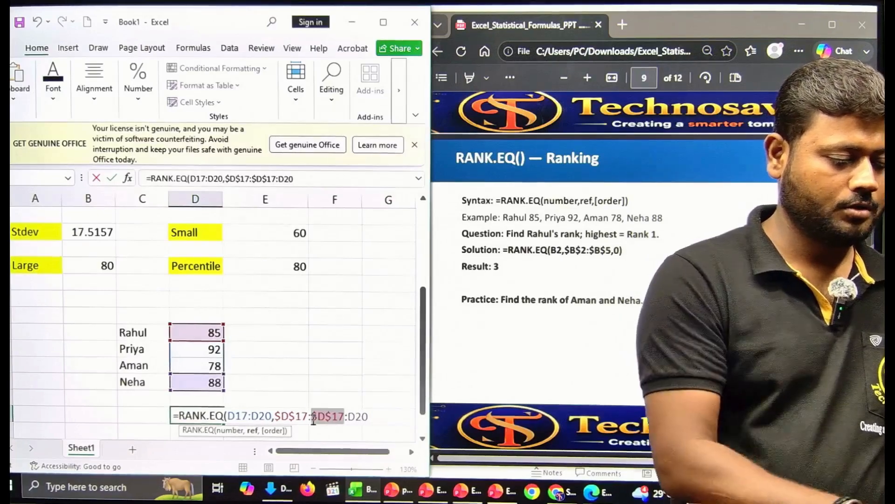
pyautogui.press('Right')
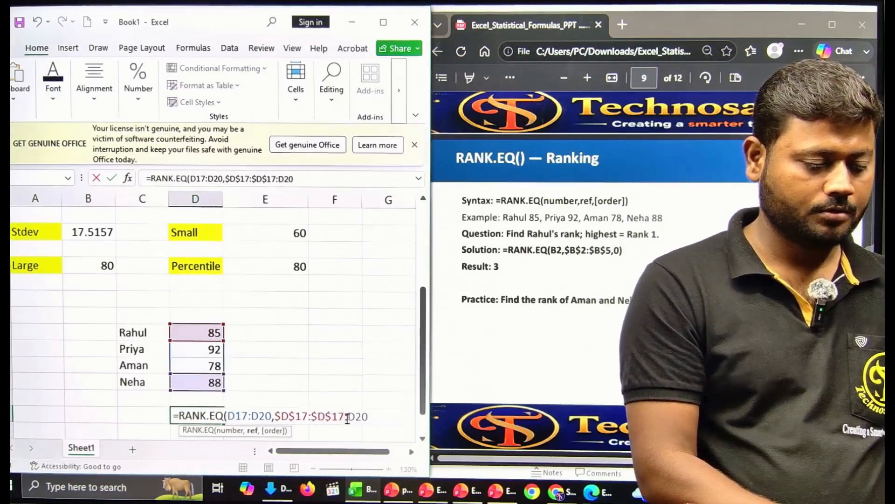
pyautogui.press('BackSpace')
pyautogui.press('BackSpace')
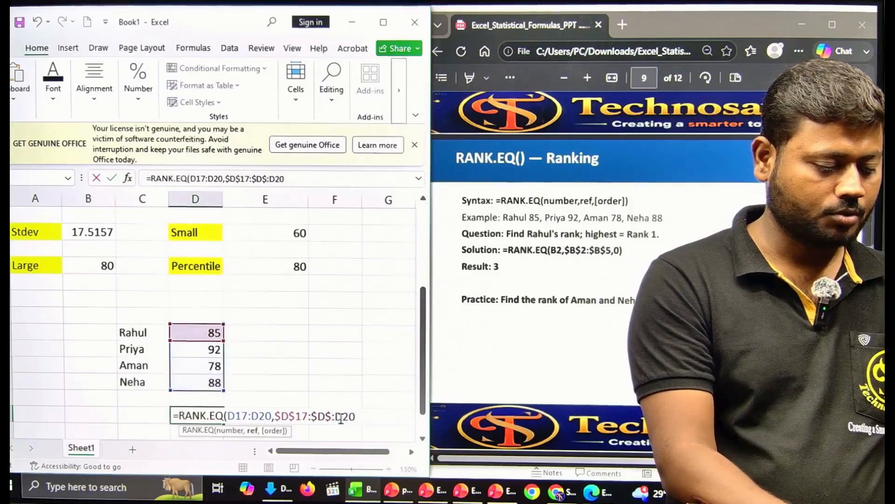
pyautogui.write('20')
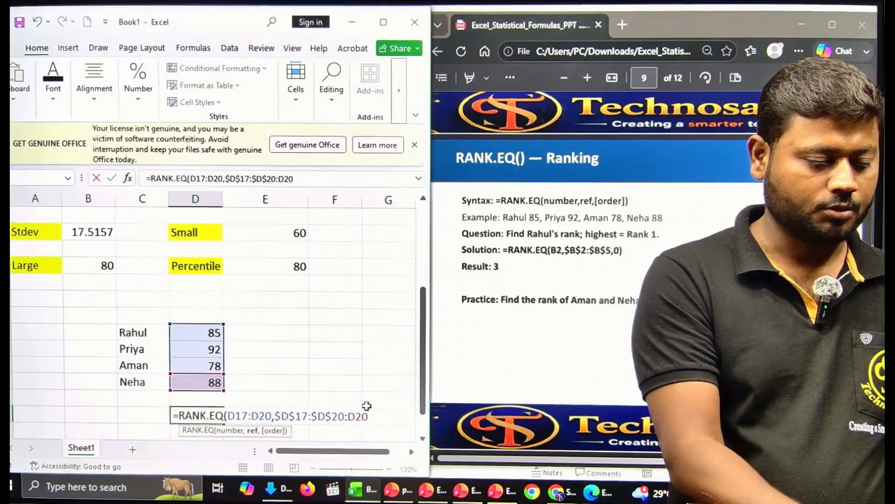
pyautogui.press('BackSpace')
pyautogui.press('BackSpace')
pyautogui.press('BackSpace')
pyautogui.write(',')
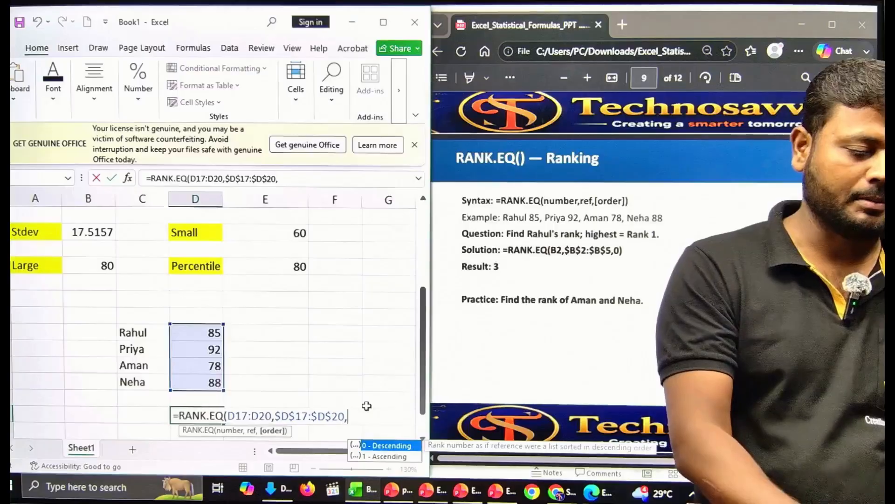
pyautogui.write('1')
pyautogui.press('Return')
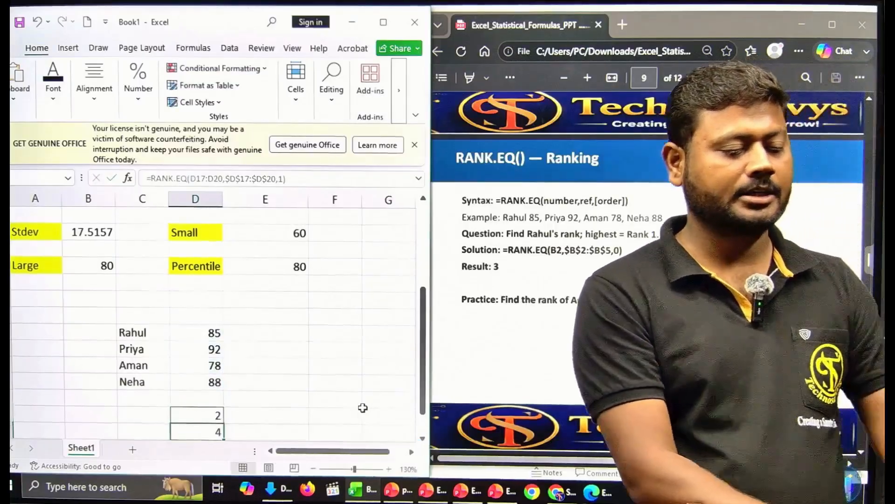
# Step: Check the spilled ranks, then scroll the slides PDF to page 10's Practical Student Statistical Analysis task list
pyautogui.scroll(-2, 272, 408)
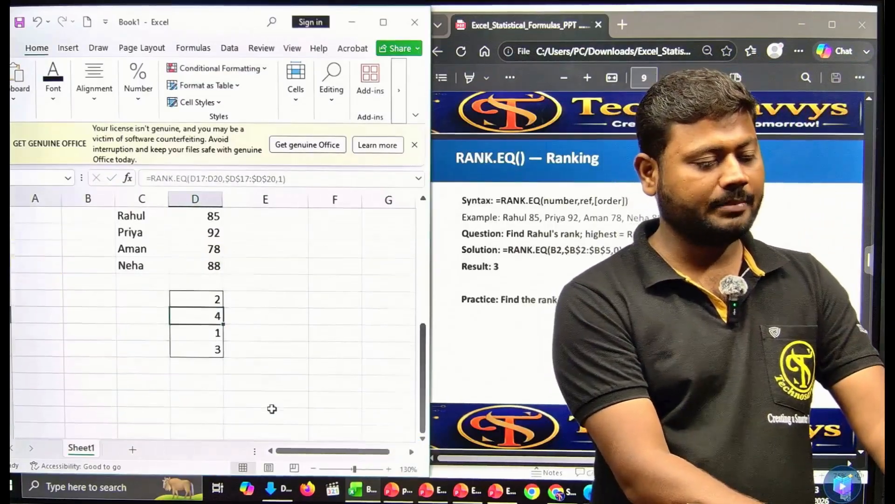
pyautogui.scroll(2, 272, 408)
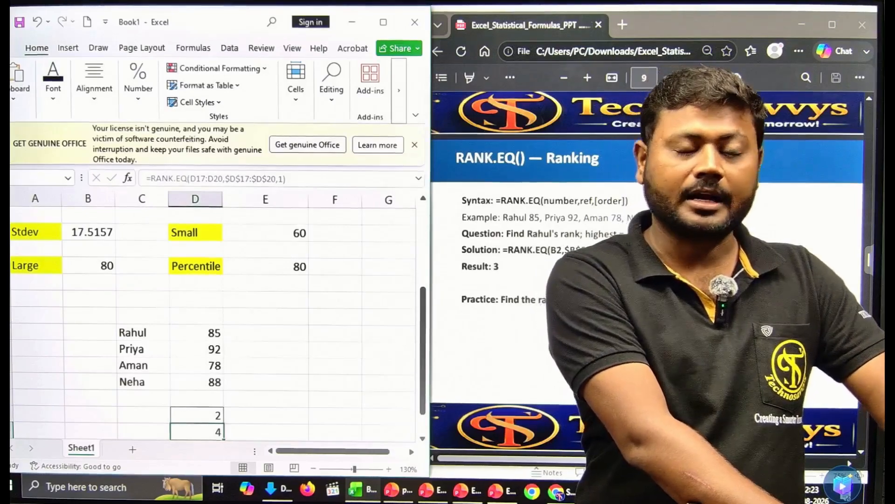
pyautogui.scroll(-2, 541, 380)
pyautogui.scroll(-5, 541, 379)
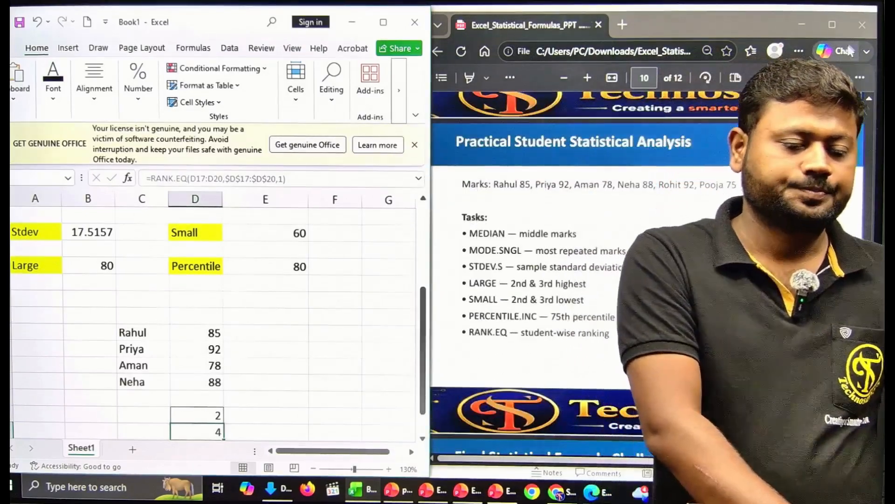
# Step: Maximize the slides window and scroll to page 11, the Final Statistical Formula Challenge
pyautogui.click(832, 24)
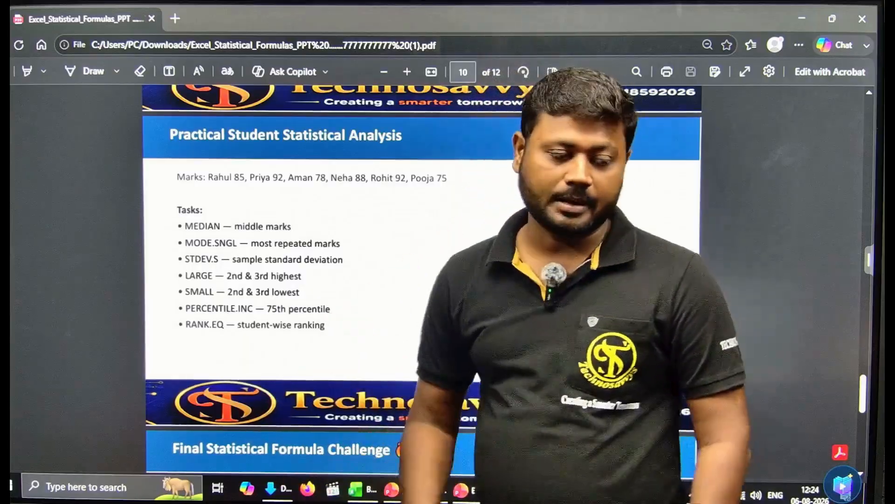
pyautogui.scroll(-5, 560, 216)
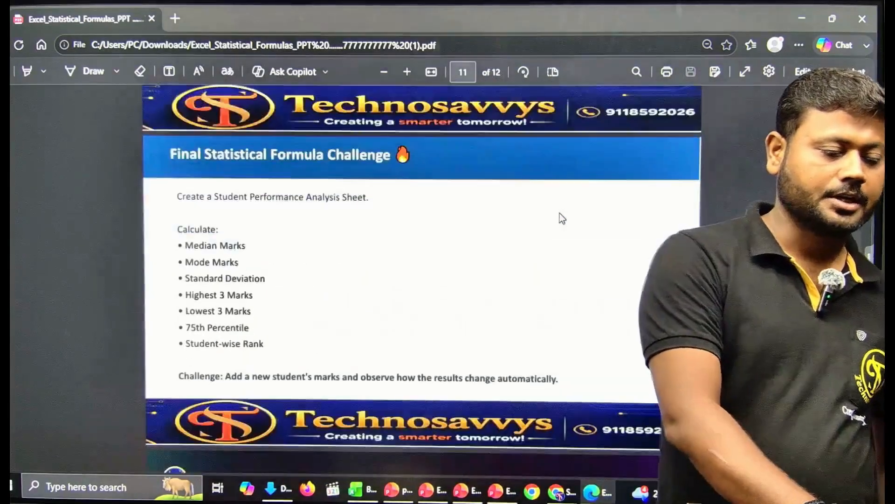
pyautogui.scroll(-5, 559, 213)
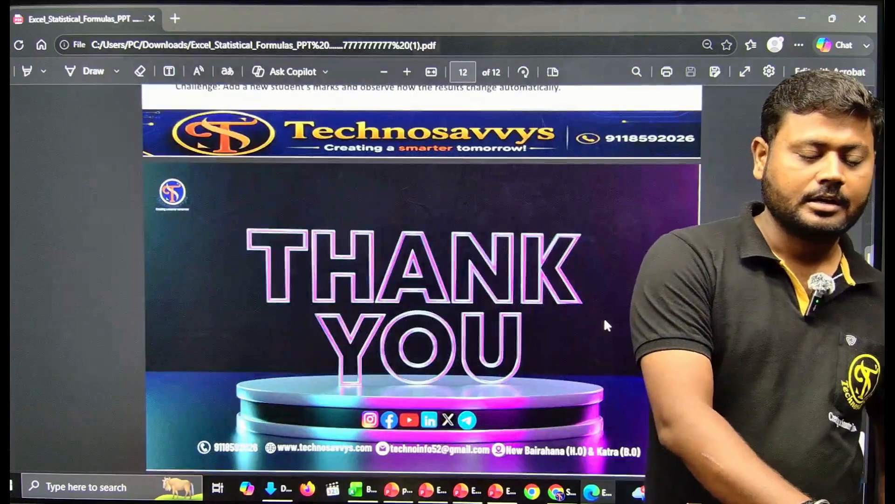
pyautogui.scroll(-6, 605, 325)
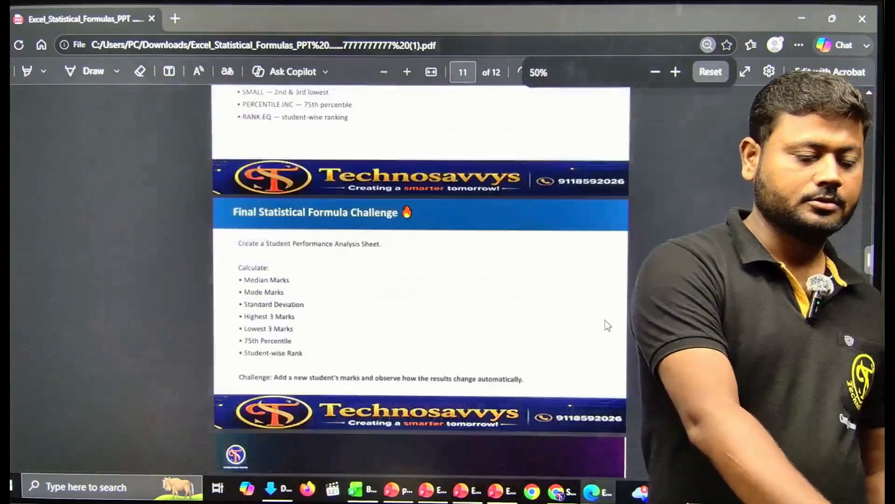